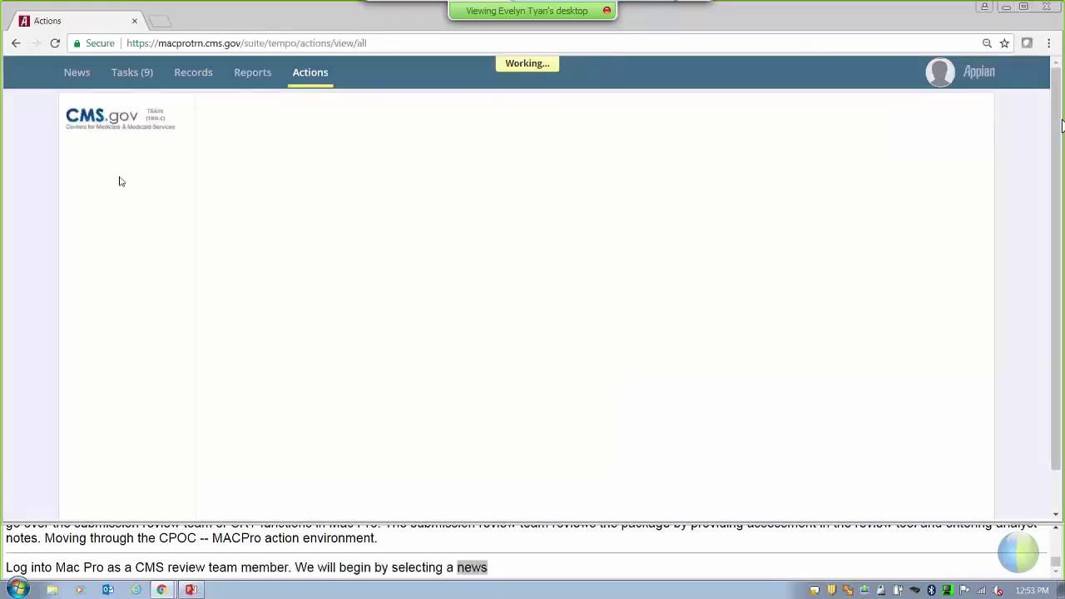
- Open the news feed, enlarge the page to 100%, and check who can see the newest Package Instructions post
click(83, 77)
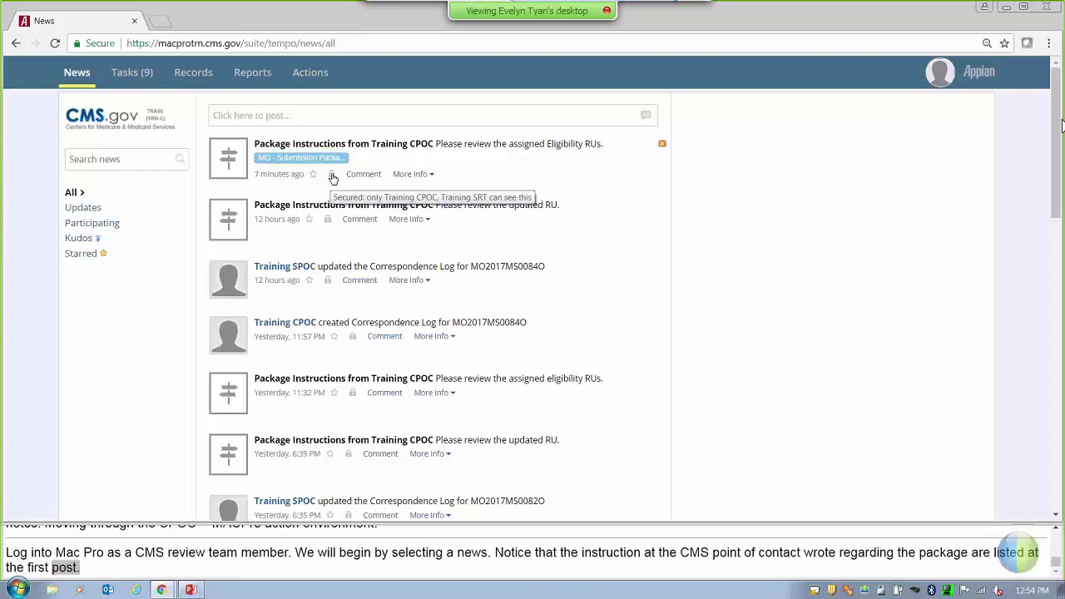
key(ctrl+plus)
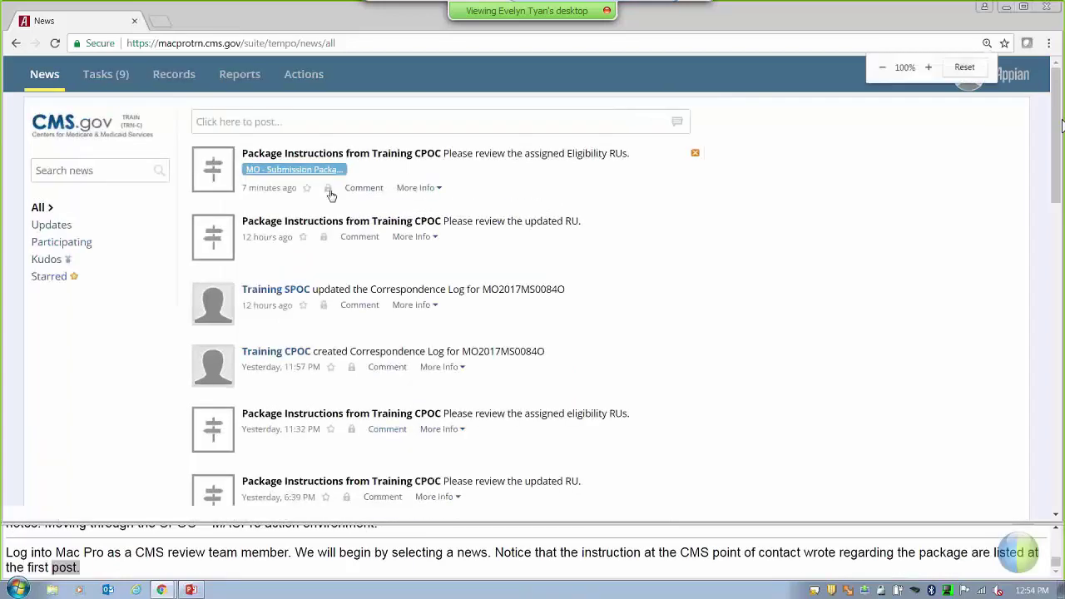
mouse_move(329, 194)
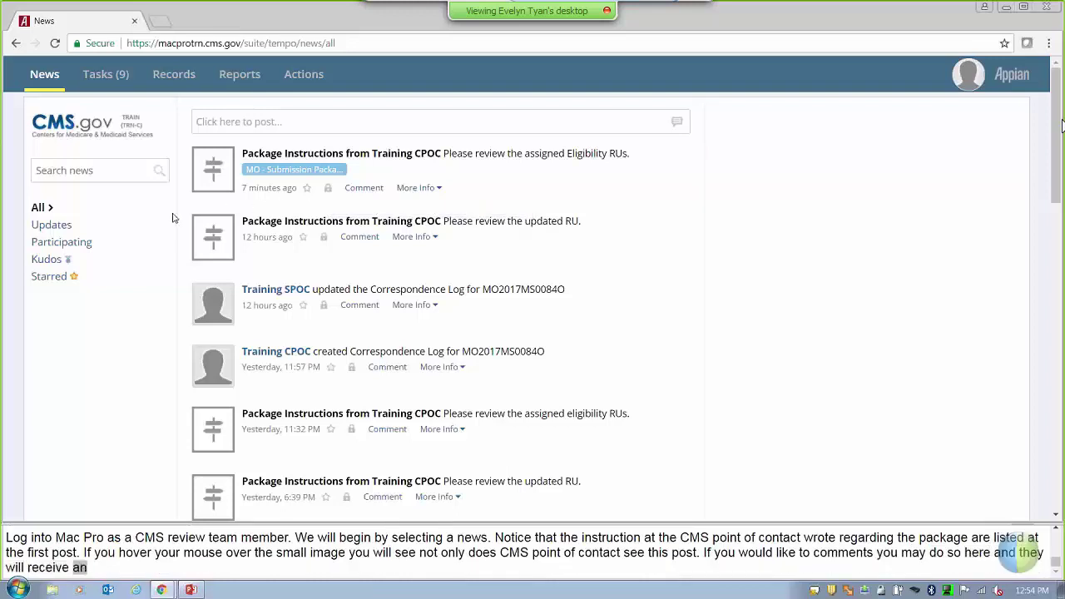
- Open the assigned Review Submission Package task for SPA MO-17-4468-F
click(115, 77)
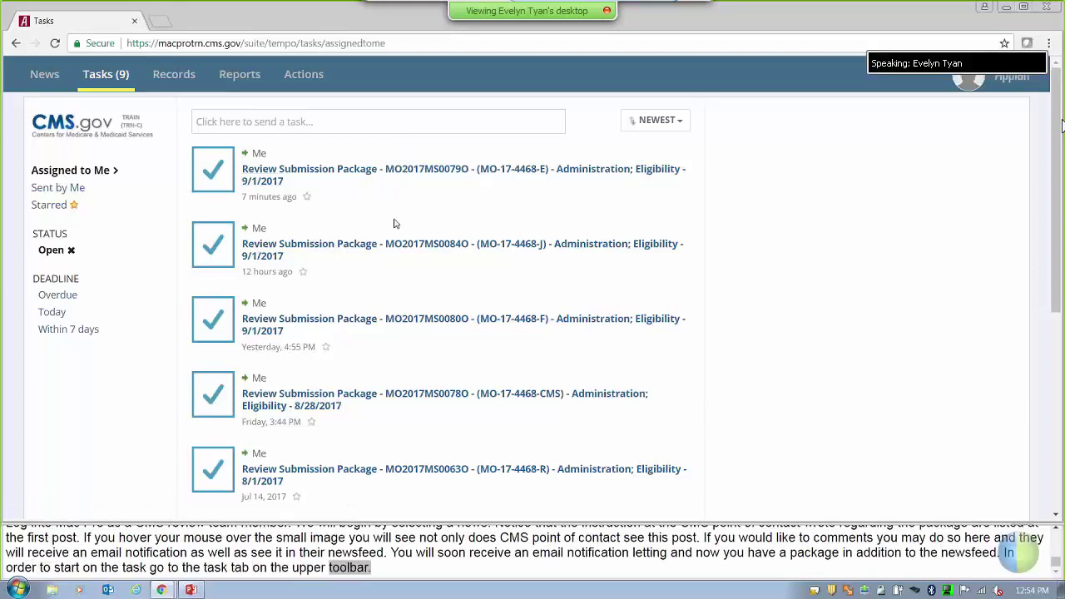
click(385, 326)
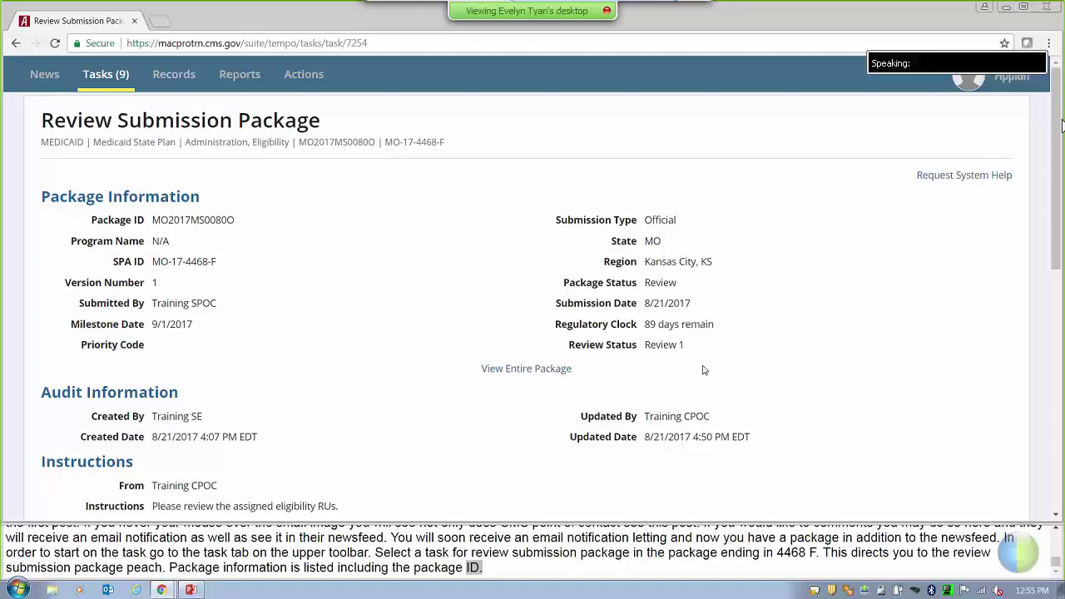
- Go through the package, audit and instruction details, and open the Financial Eligibility Requirements for Non-MAGI Groups reviewable unit
scroll(703, 368, down, 1)
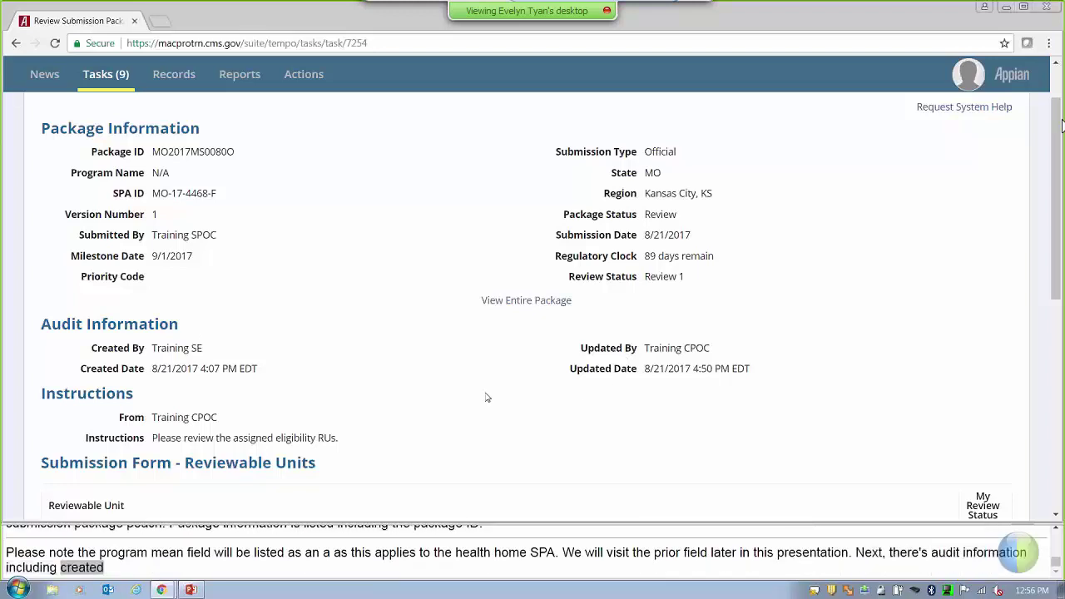
scroll(133, 347, down, 1)
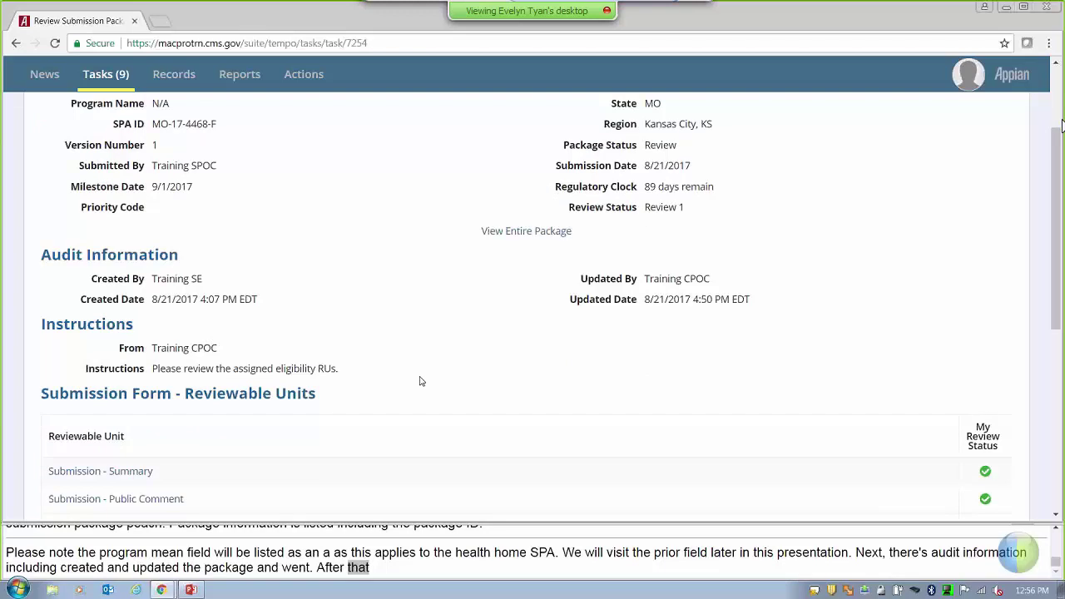
scroll(420, 381, down, 1)
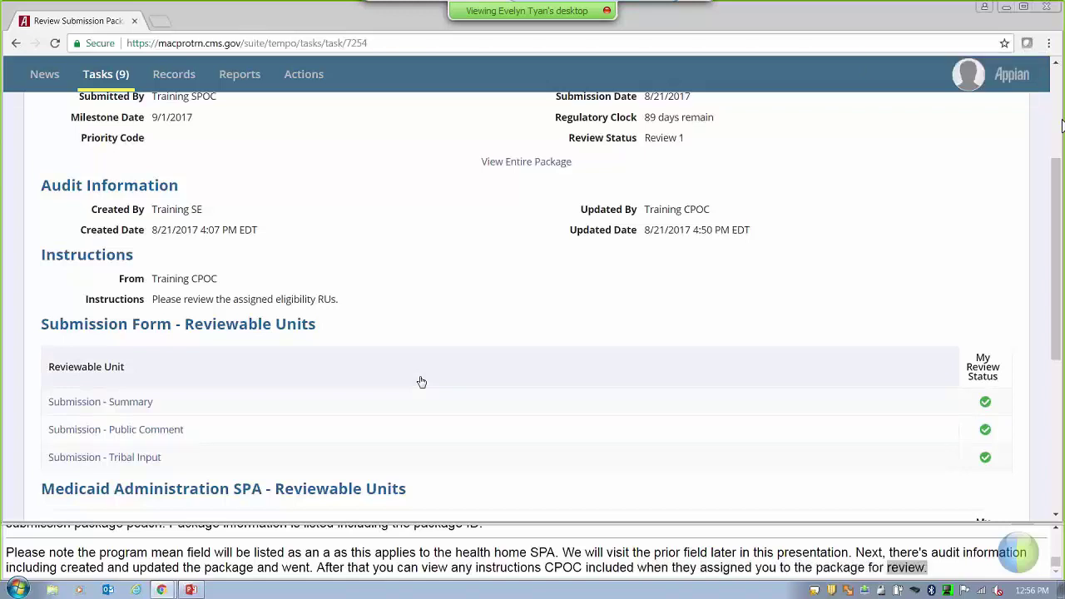
scroll(502, 372, down, 3)
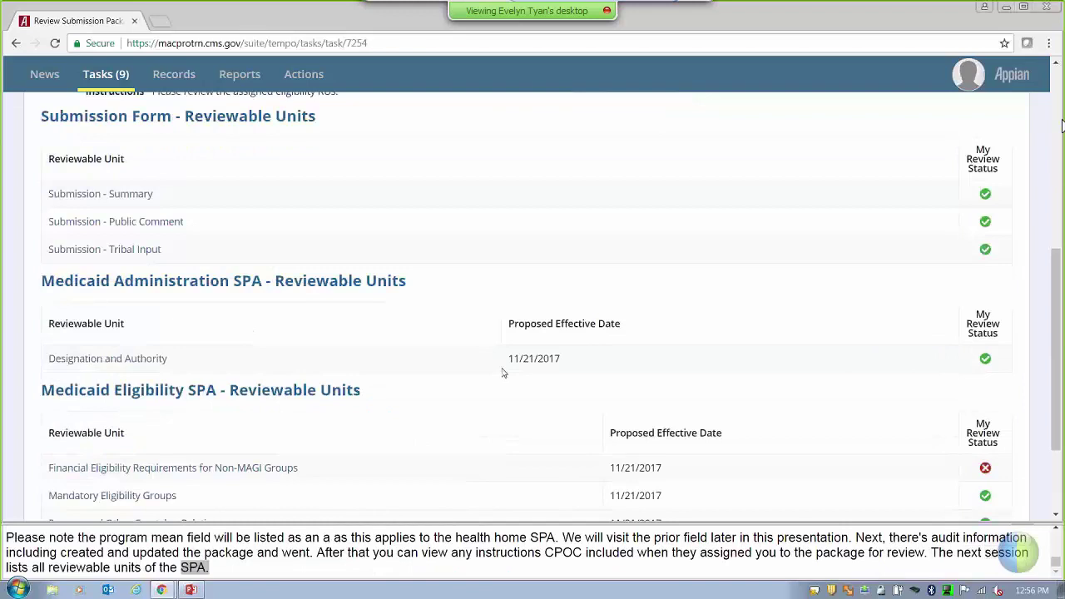
scroll(502, 373, down, 1)
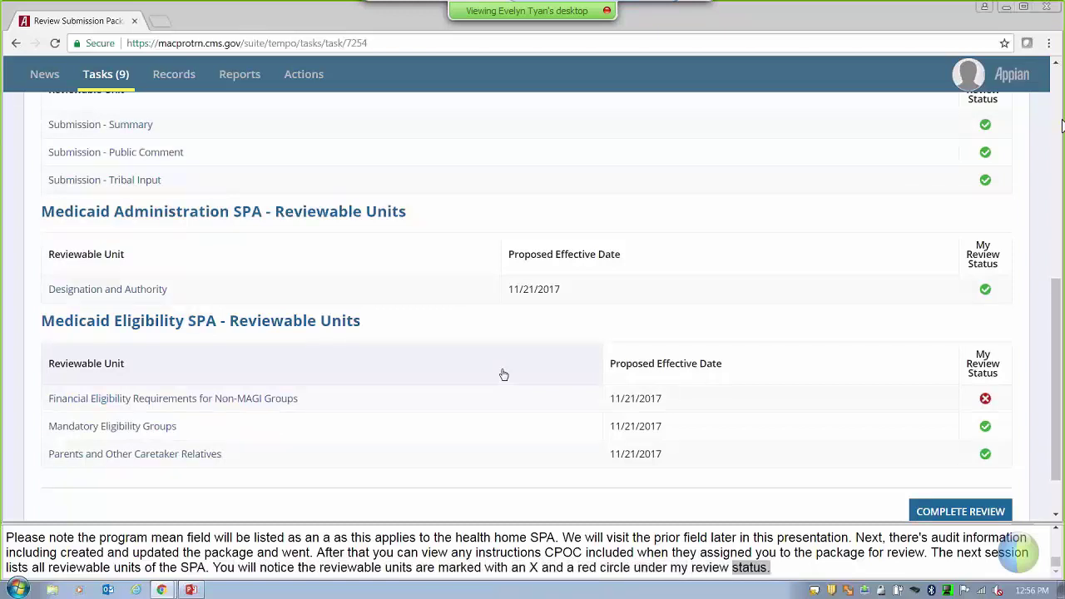
mouse_move(987, 401)
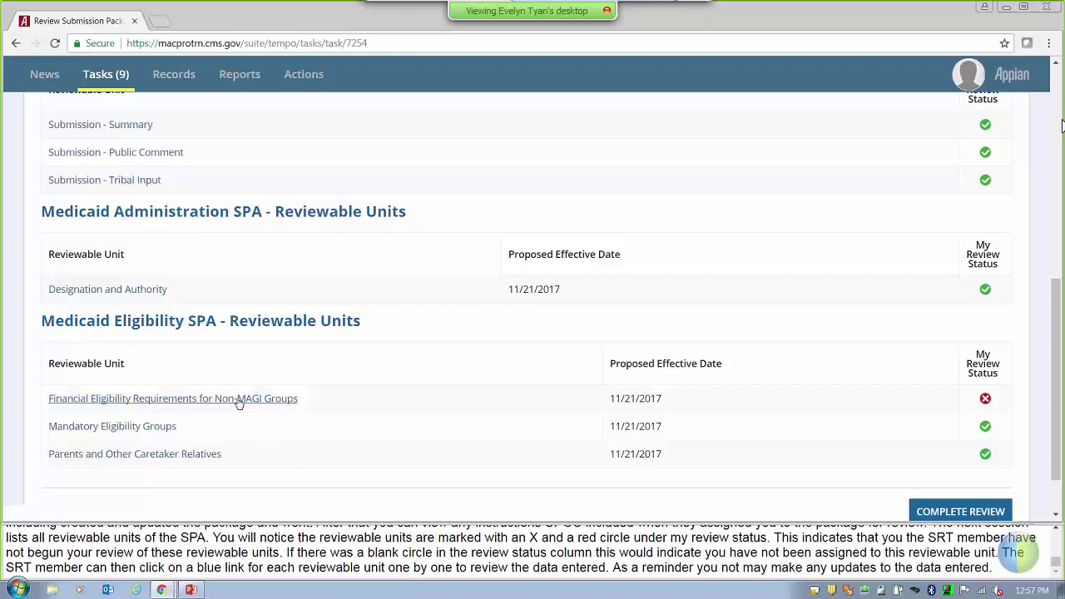
click(283, 403)
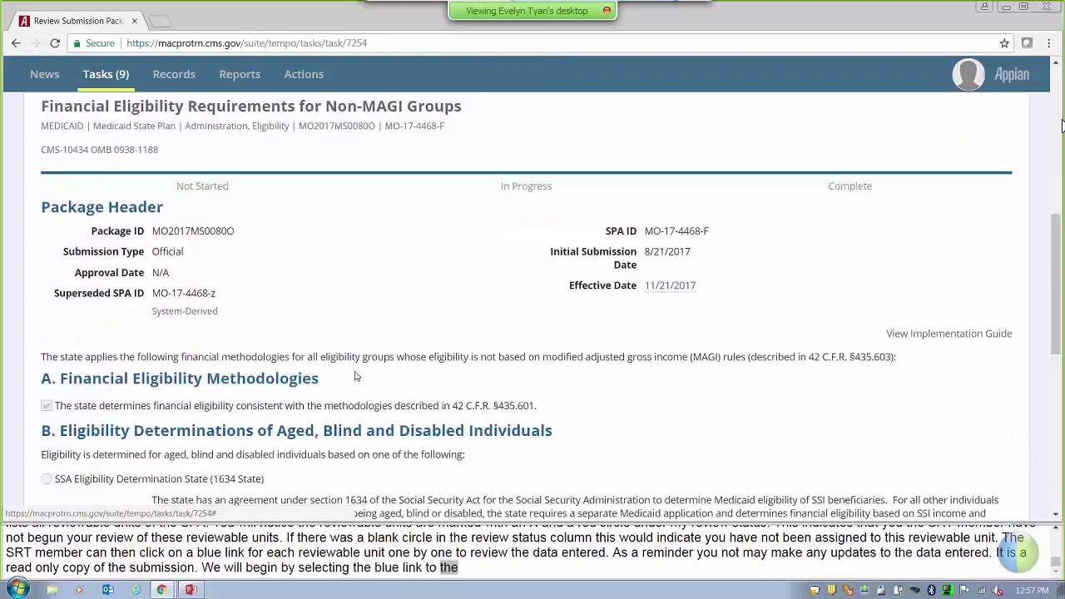
- View the reviewable unit's approved versions through the package header's effective date, and return to the current reviewable unit
scroll(359, 374, up, 1)
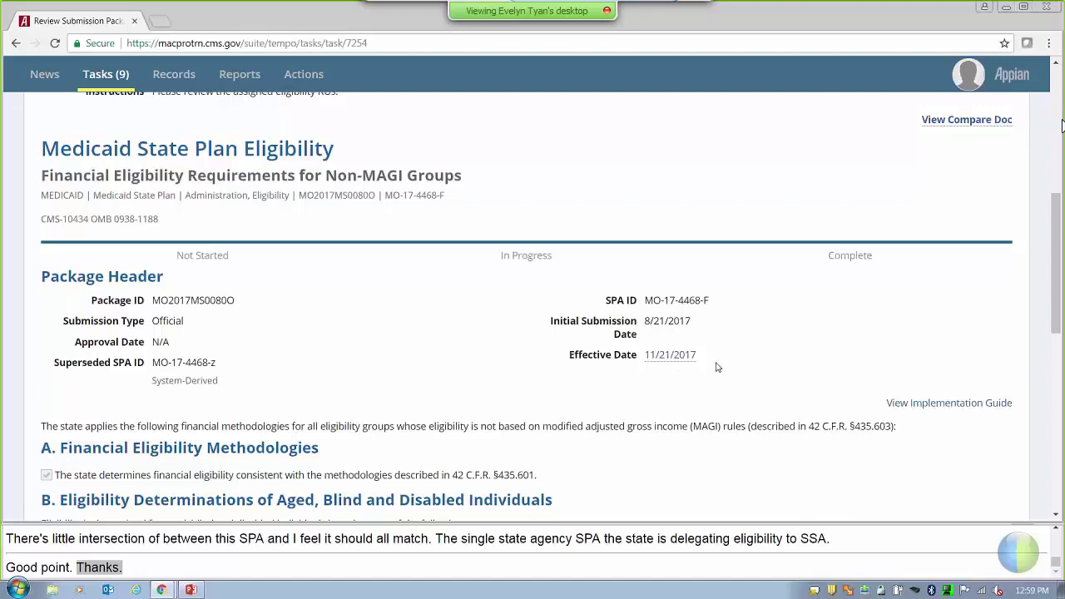
click(674, 364)
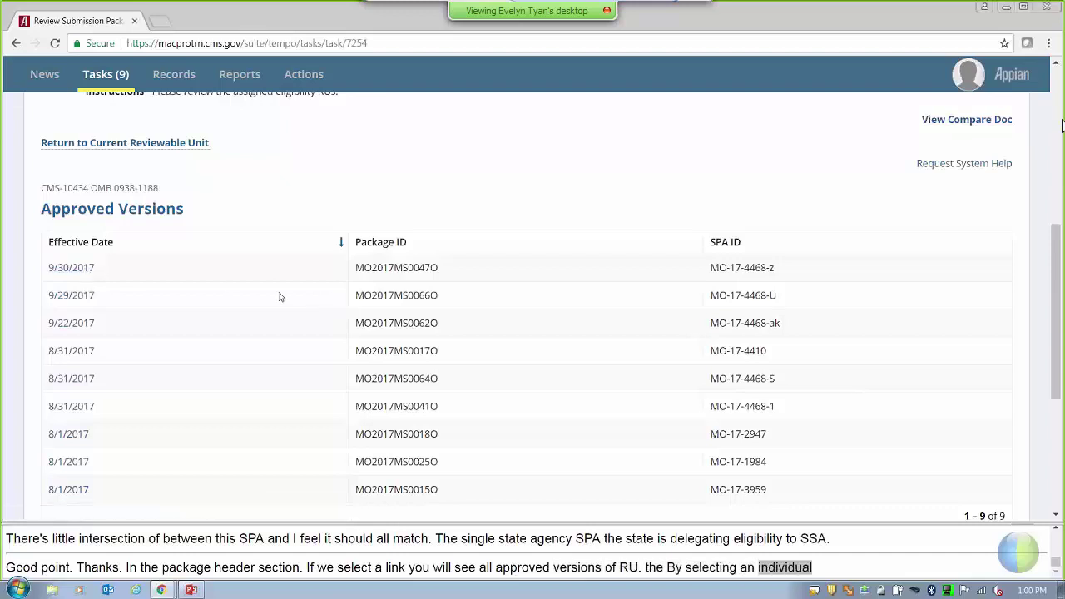
scroll(231, 278, up, 3)
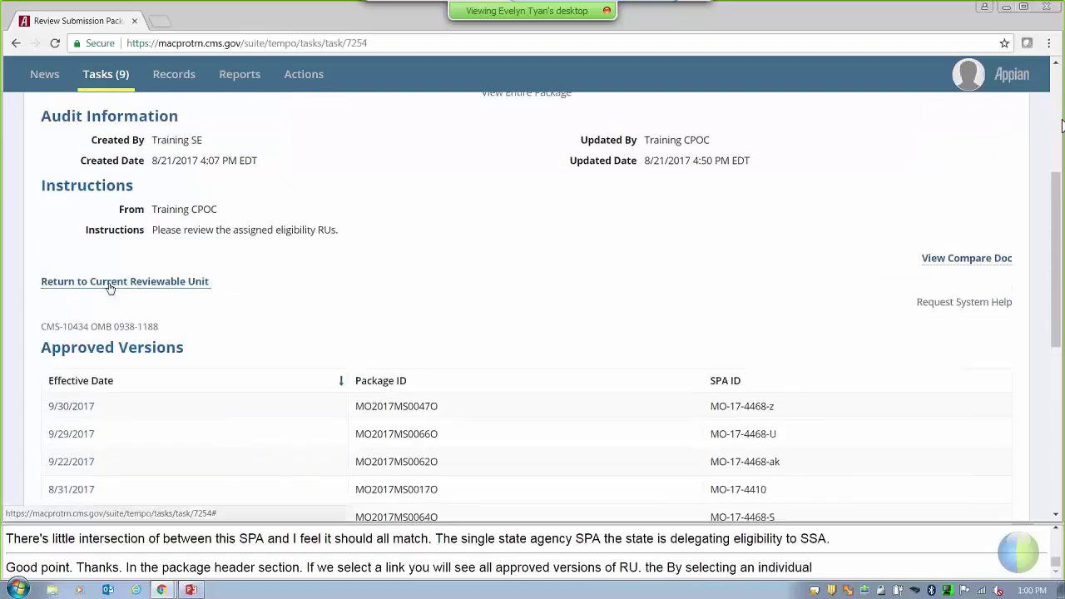
click(137, 283)
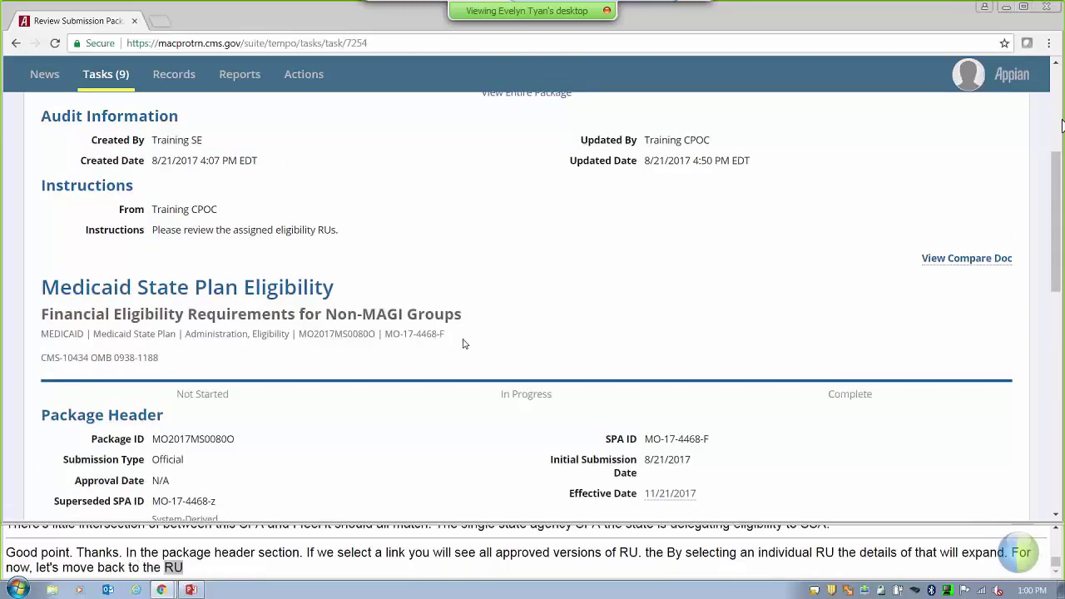
- Expand the Implementation Guide Review Criteria section of the Review Tool
scroll(466, 350, down, 3)
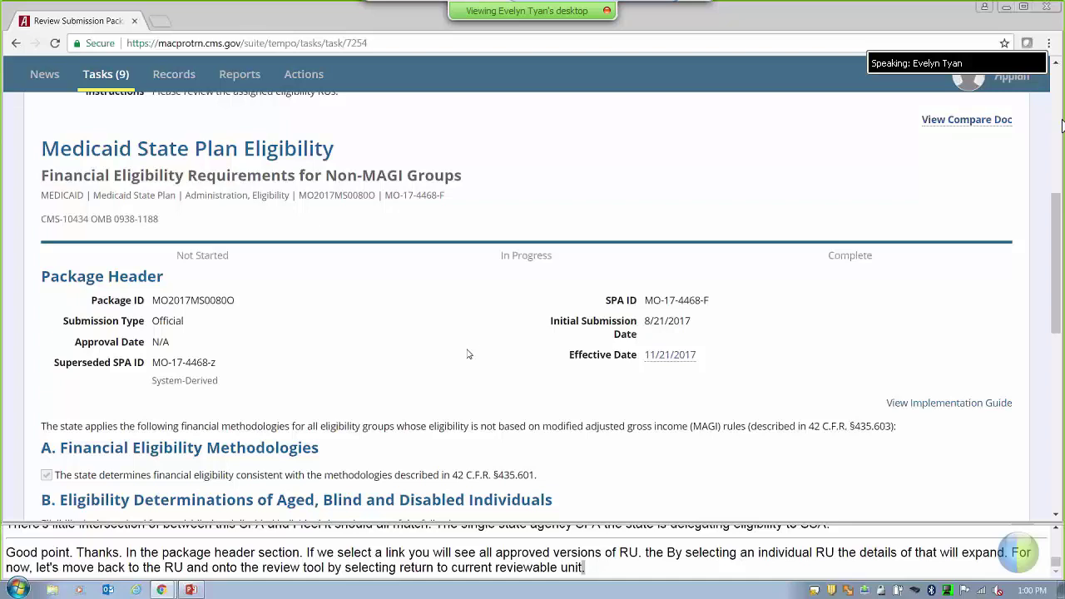
scroll(480, 348, down, 1)
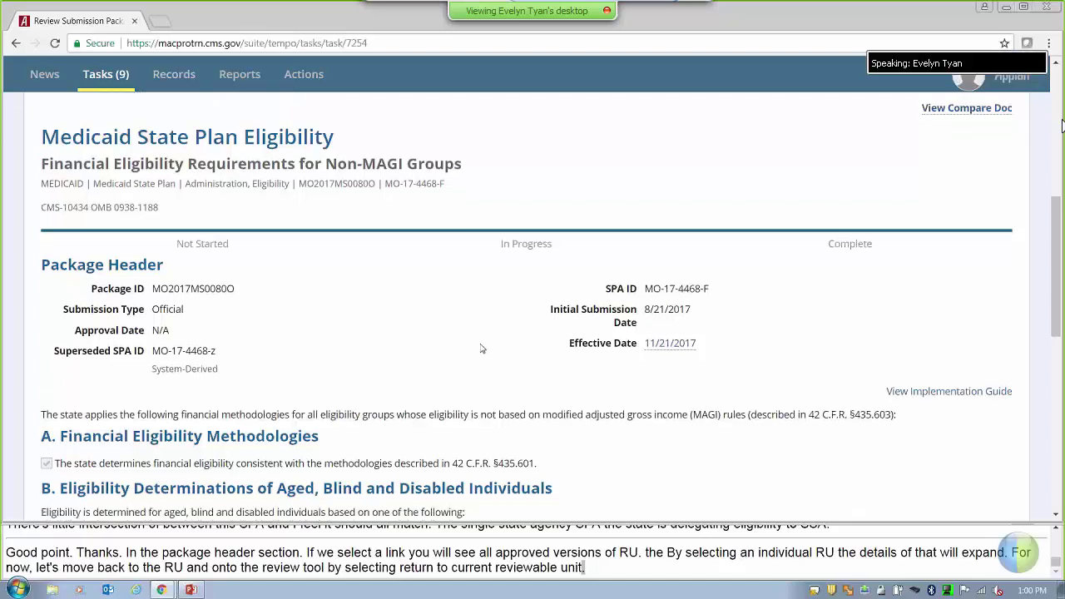
scroll(480, 347, down, 7)
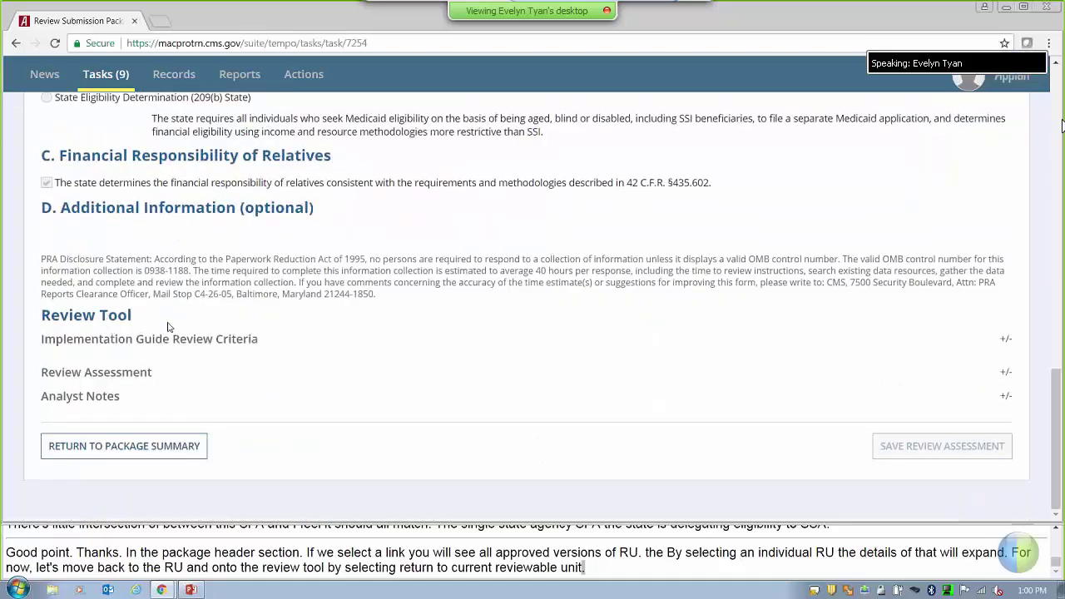
click(1005, 341)
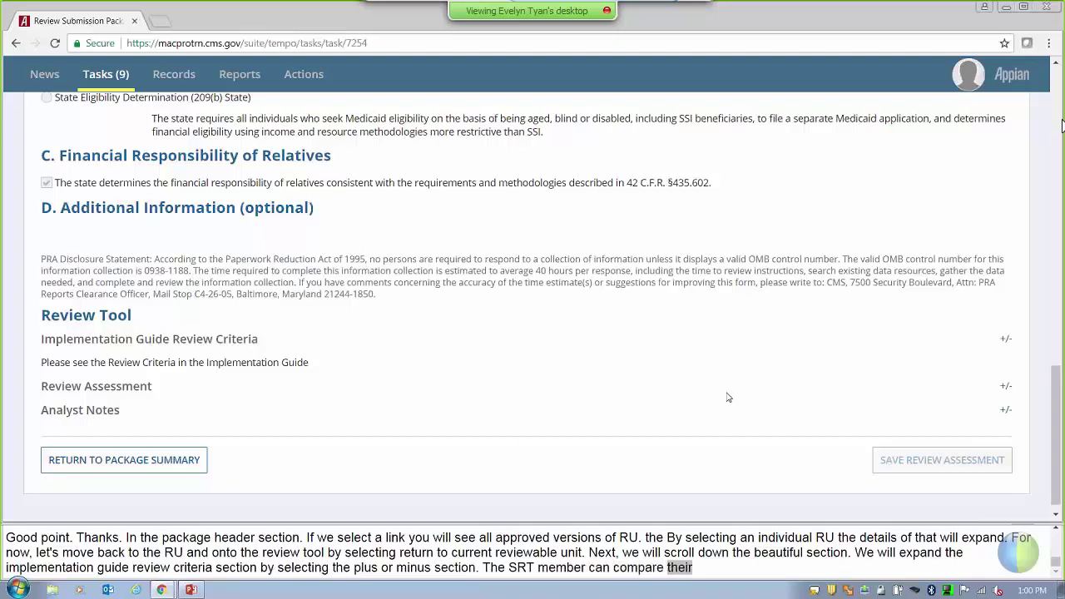
- Download the reviewable unit's implementation guide PDF, view its contents page, and close the document
scroll(727, 396, up, 5)
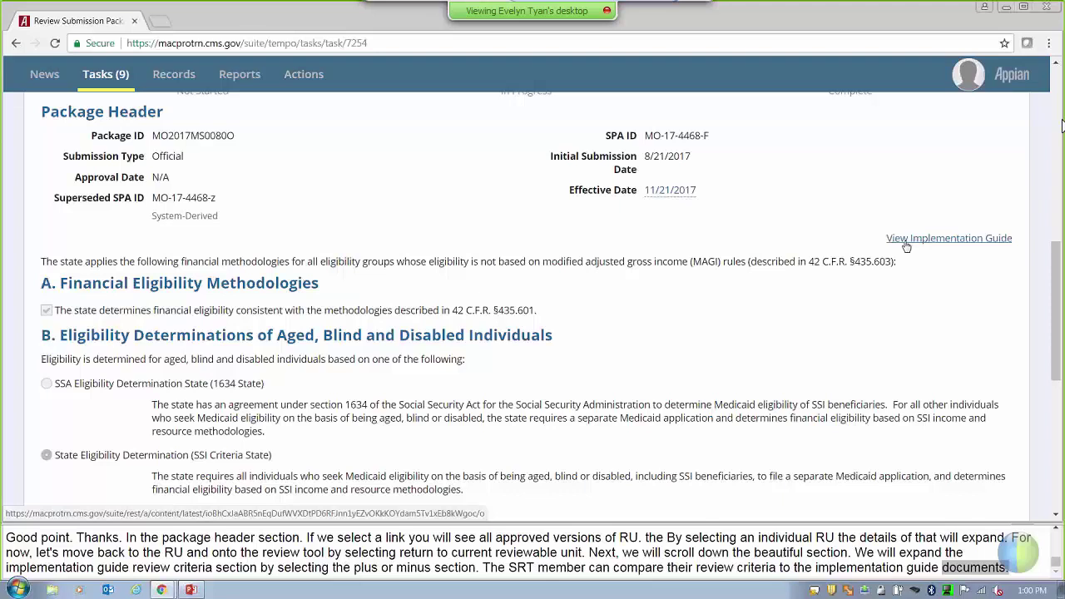
scroll(907, 247, up, 1)
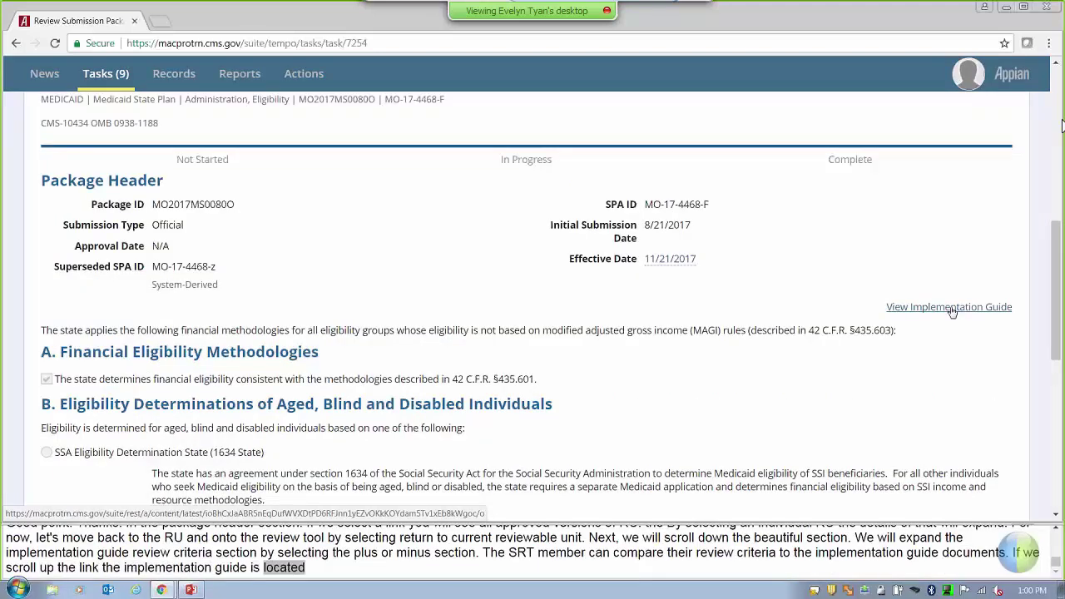
click(953, 308)
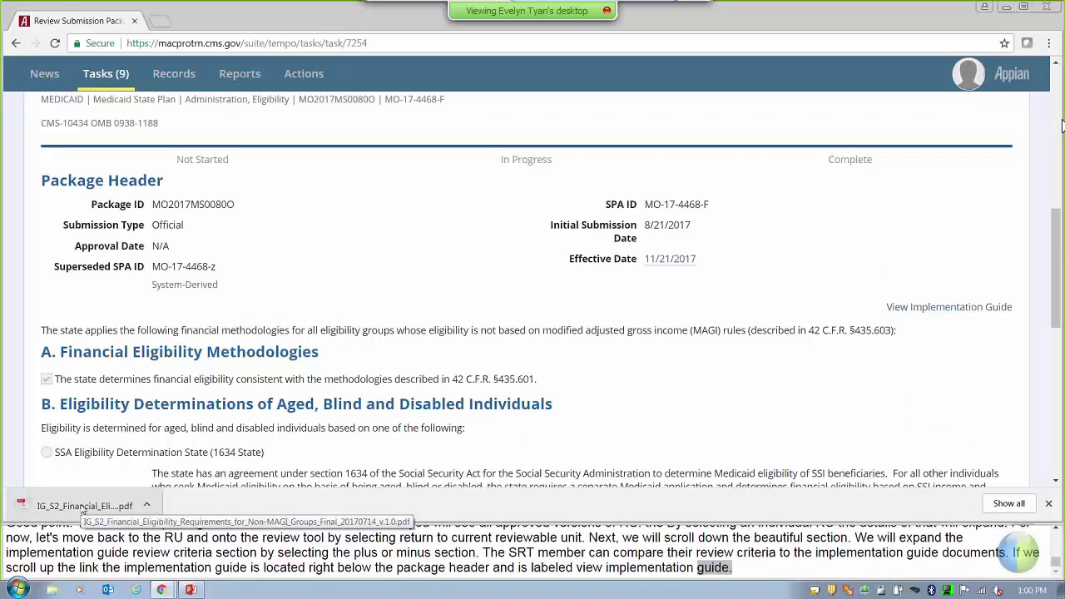
click(84, 509)
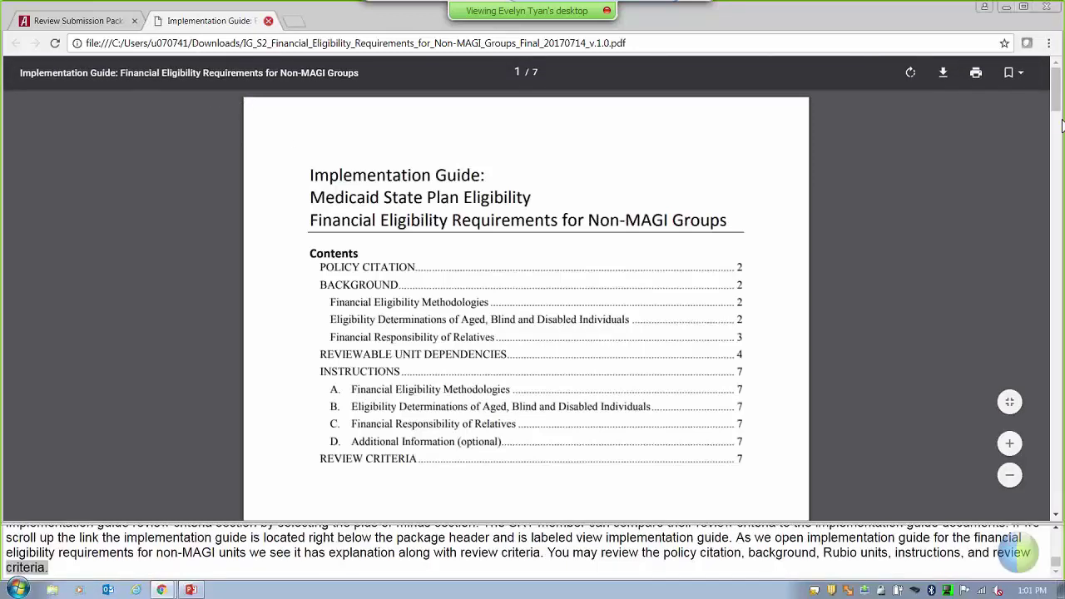
click(268, 21)
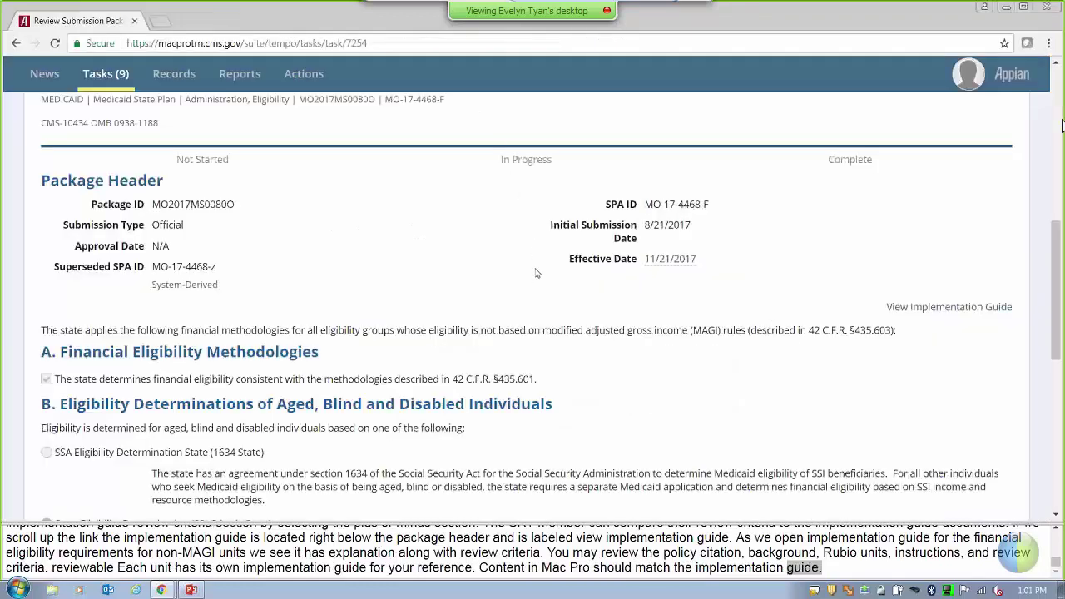
- Expand the Review Assessment section and rate the State's description and/or answer as Unclear
scroll(525, 304, down, 6)
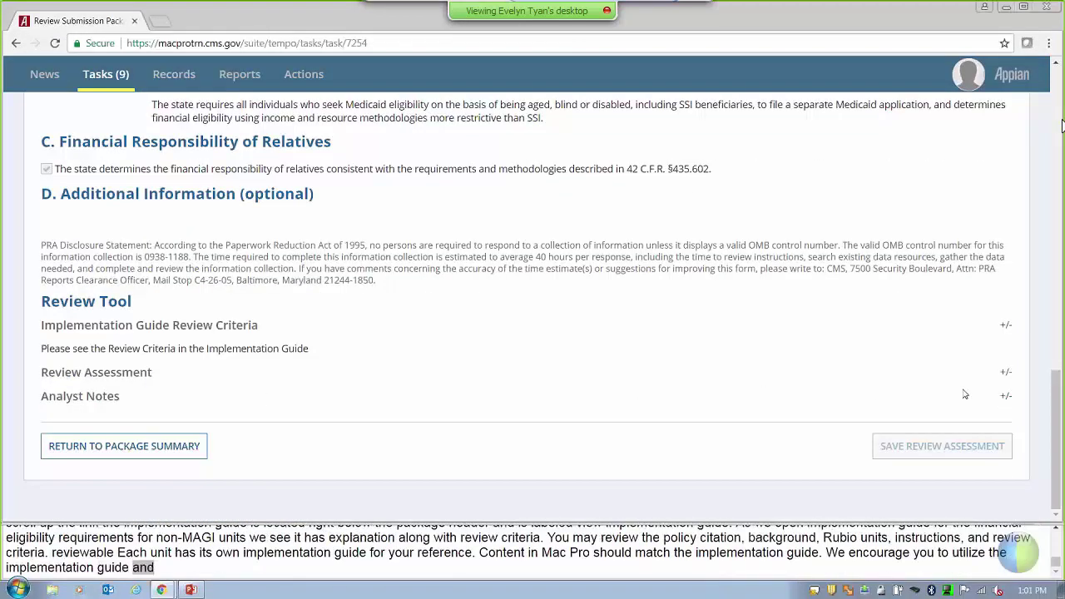
click(1006, 375)
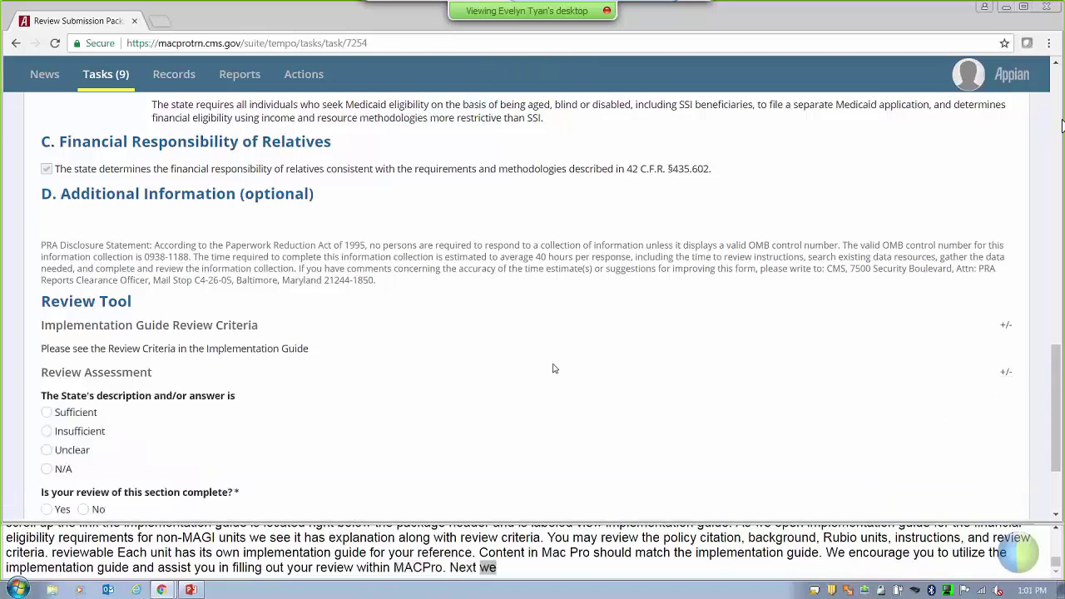
scroll(524, 368, down, 1)
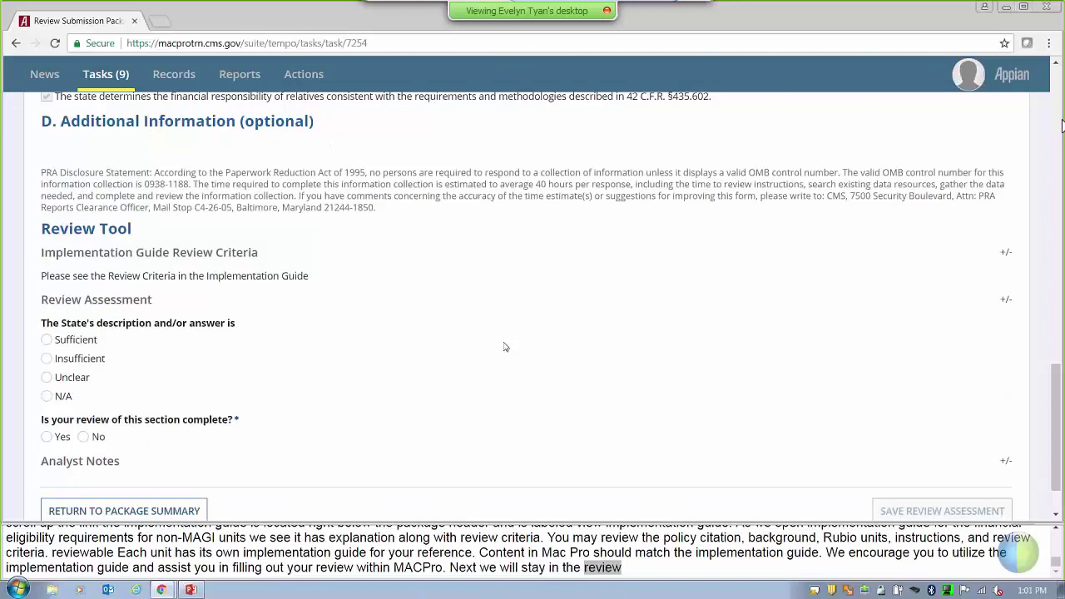
scroll(499, 343, down, 1)
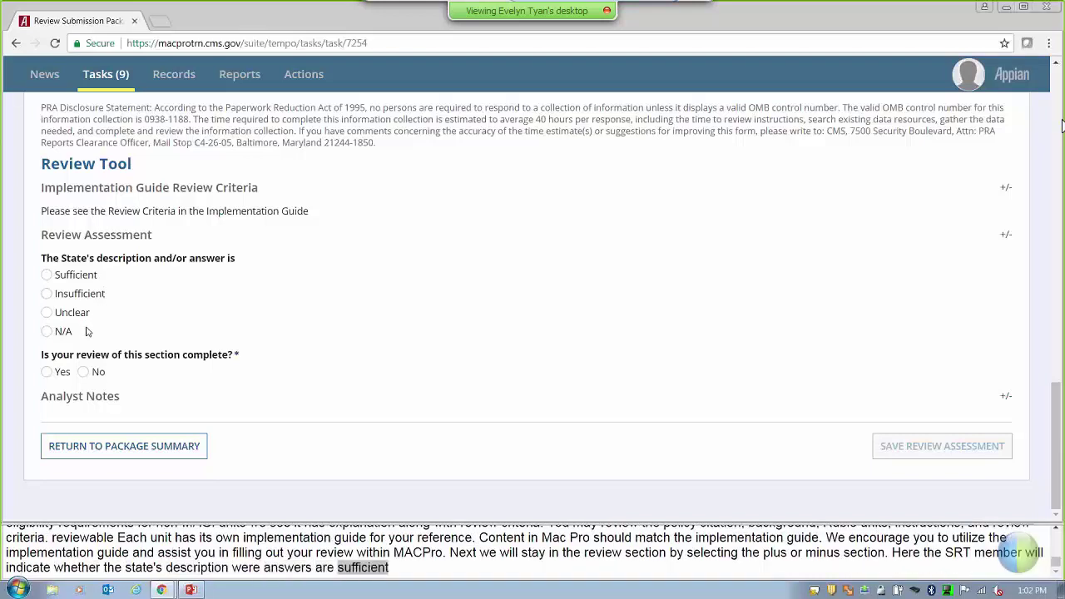
click(47, 275)
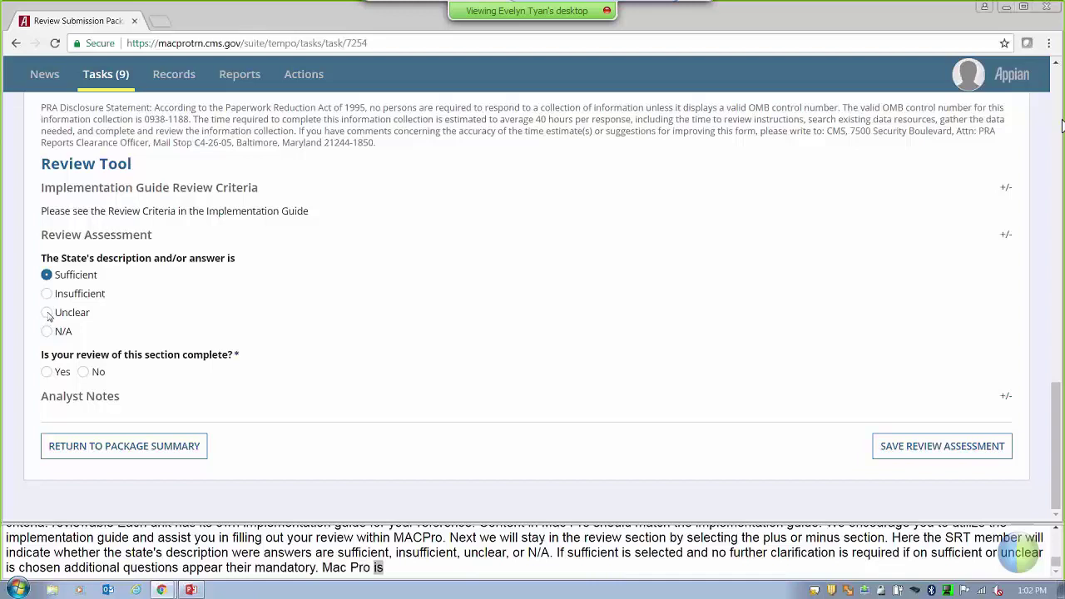
click(47, 313)
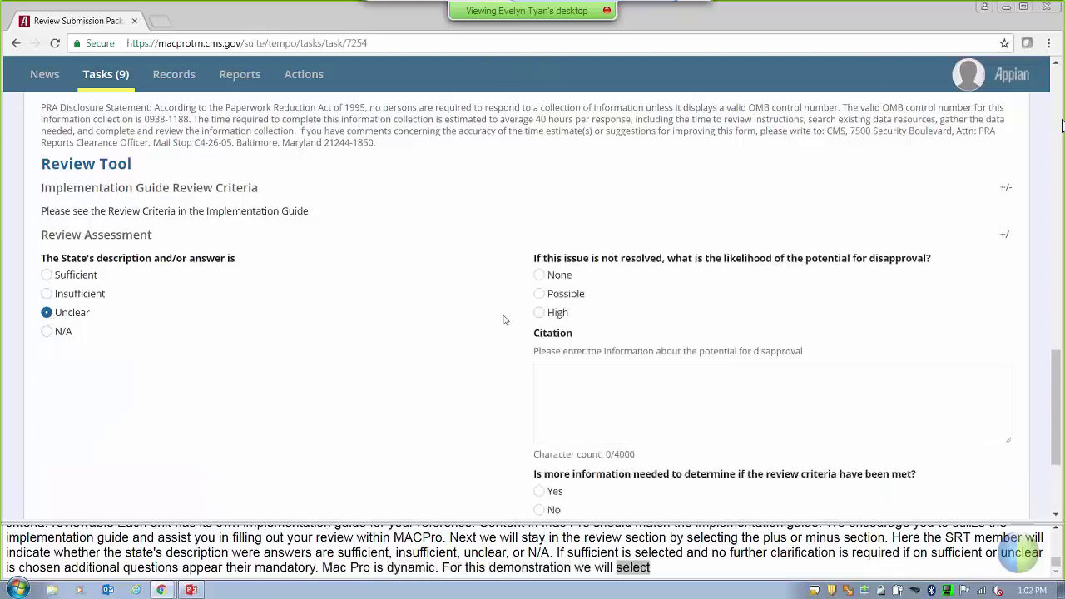
- Set the likelihood of the potential for disapproval to None and enter "Citation" as the citation text
scroll(503, 321, down, 1)
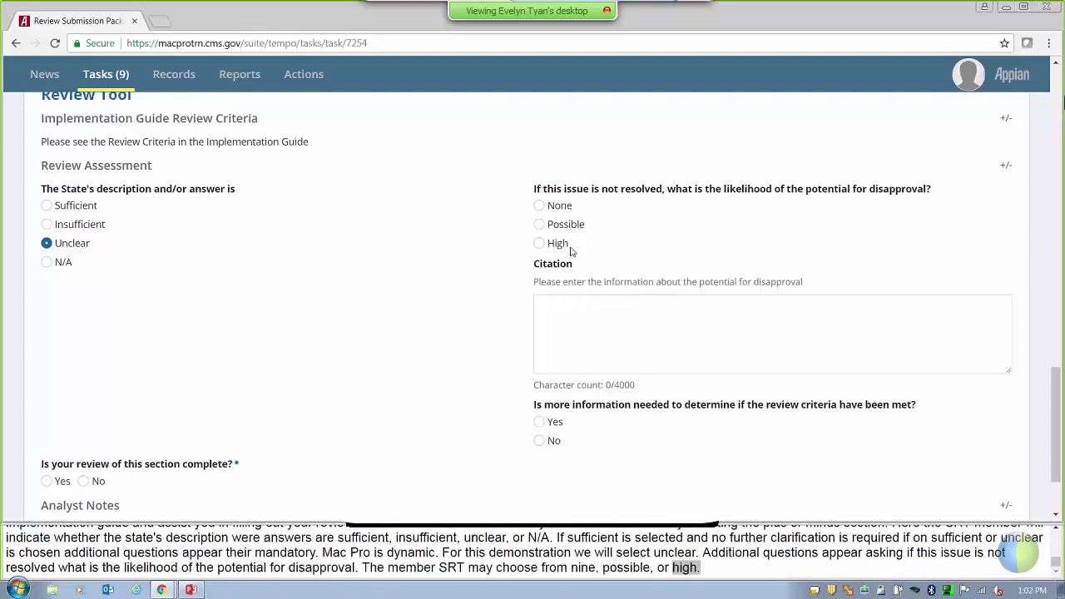
click(542, 207)
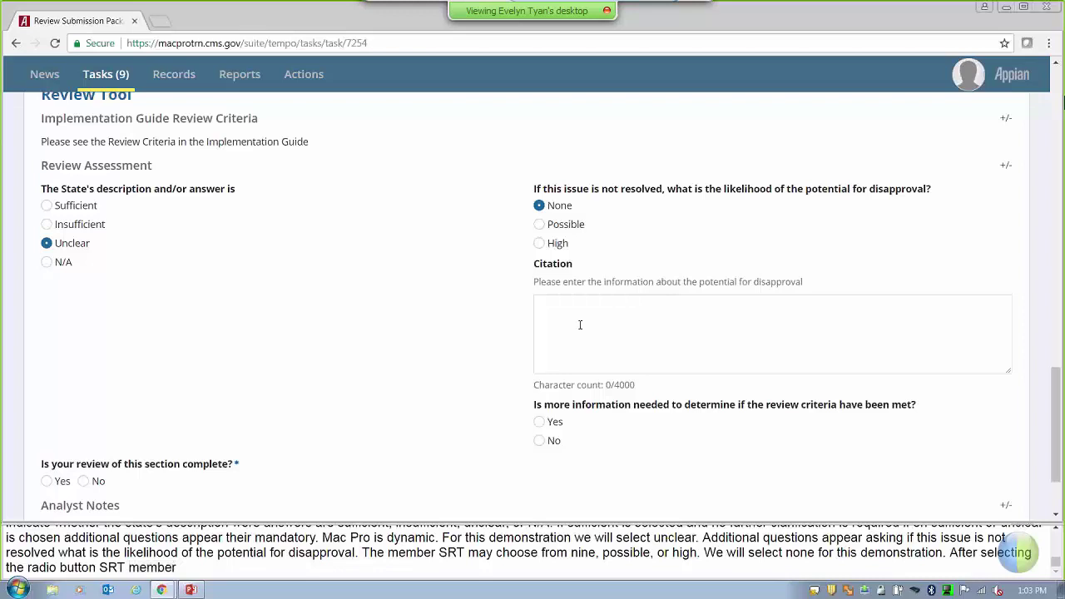
click(572, 306)
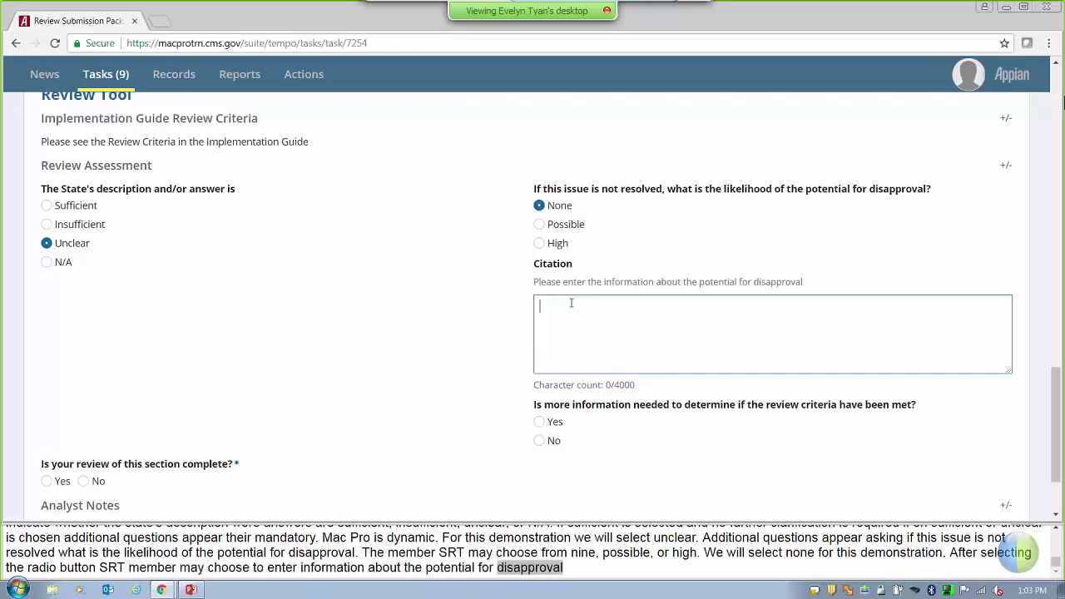
text(Citation)
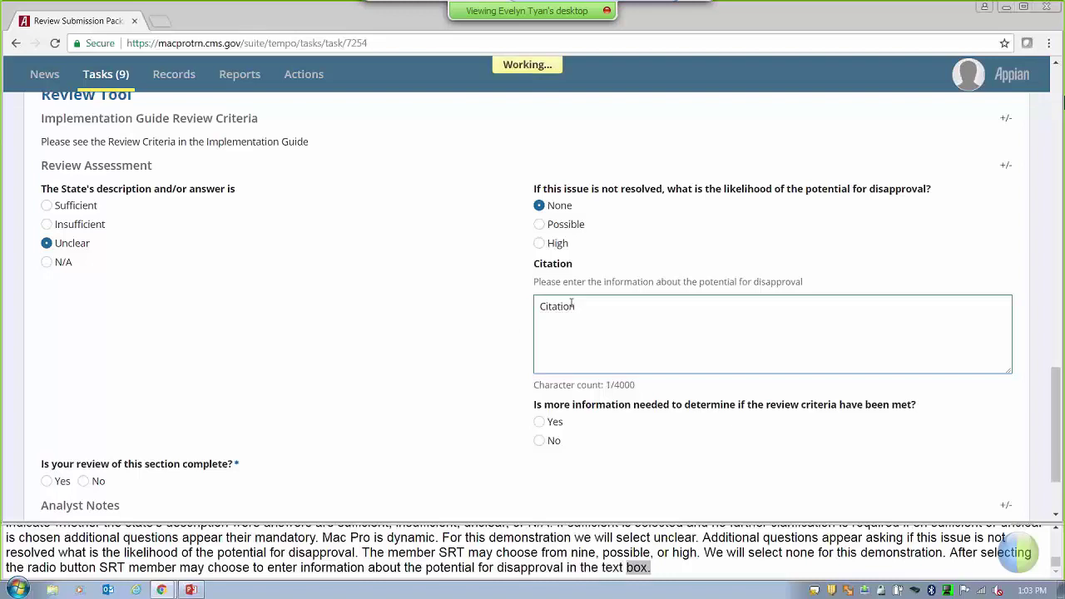
- Indicate that more information is needed with "Justification" as the justification text, and mark the review of this section as complete
click(502, 328)
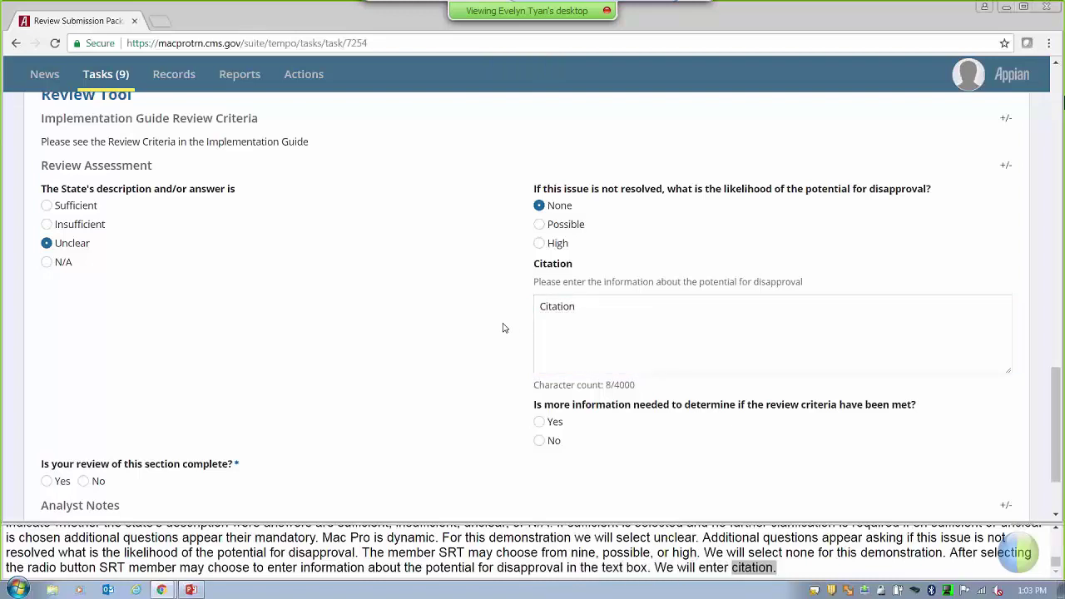
scroll(502, 328, down, 2)
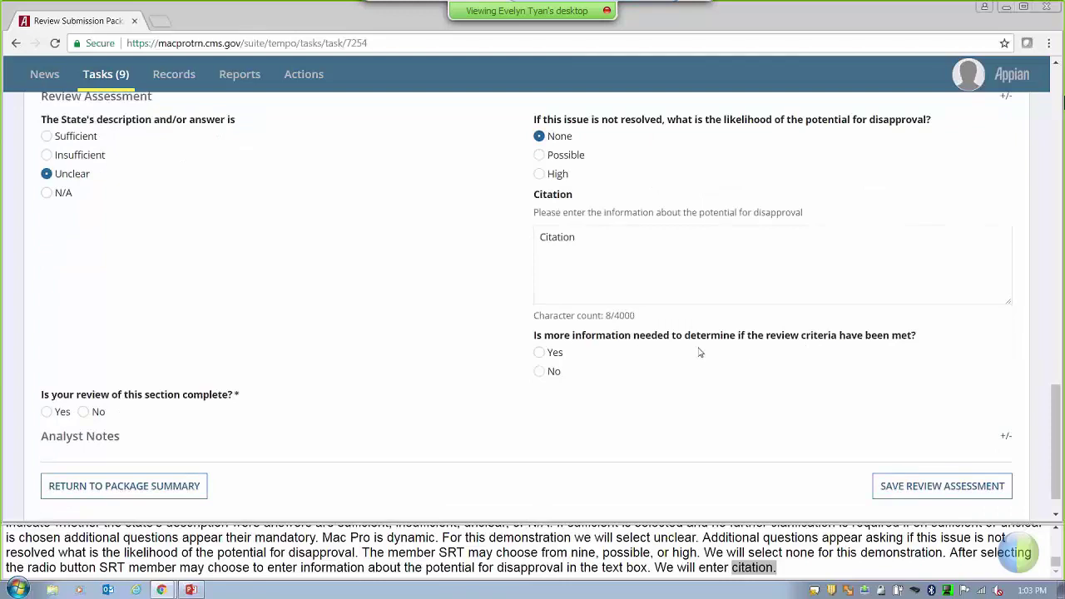
click(537, 354)
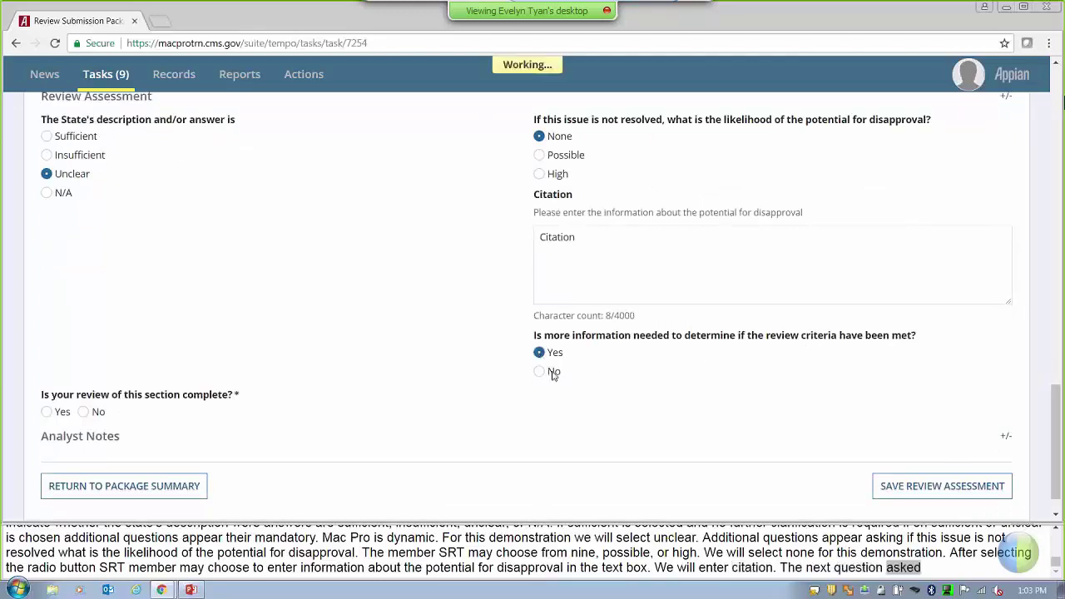
scroll(583, 399, down, 3)
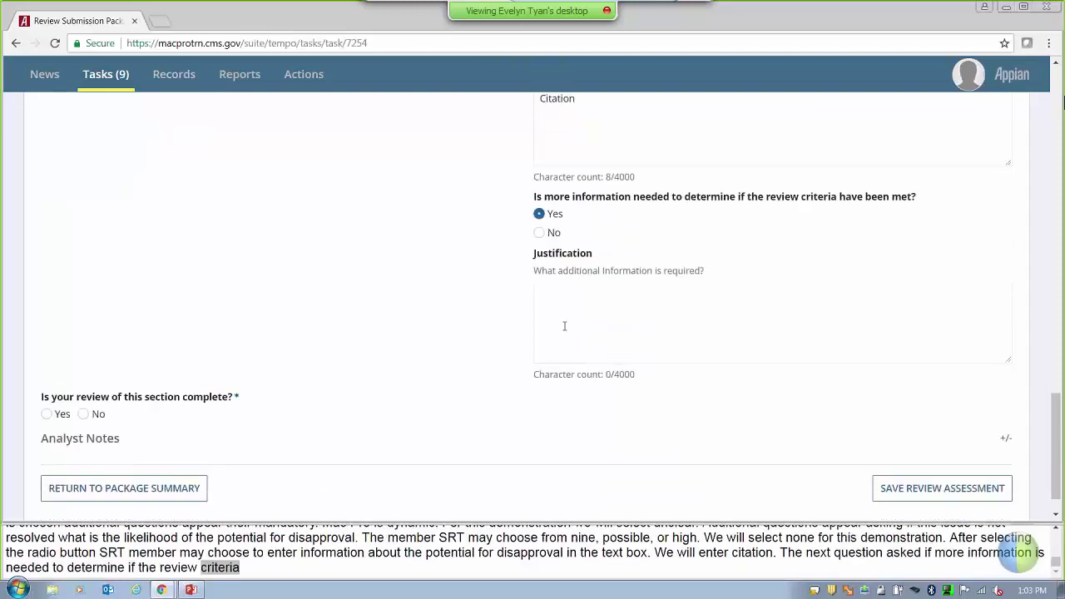
click(561, 315)
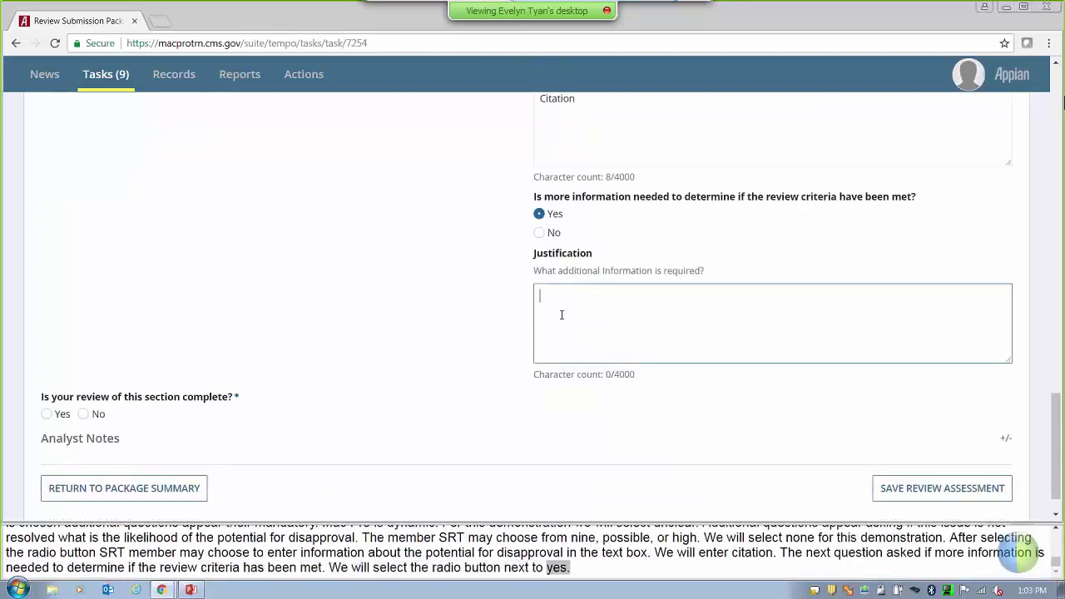
text(Justification)
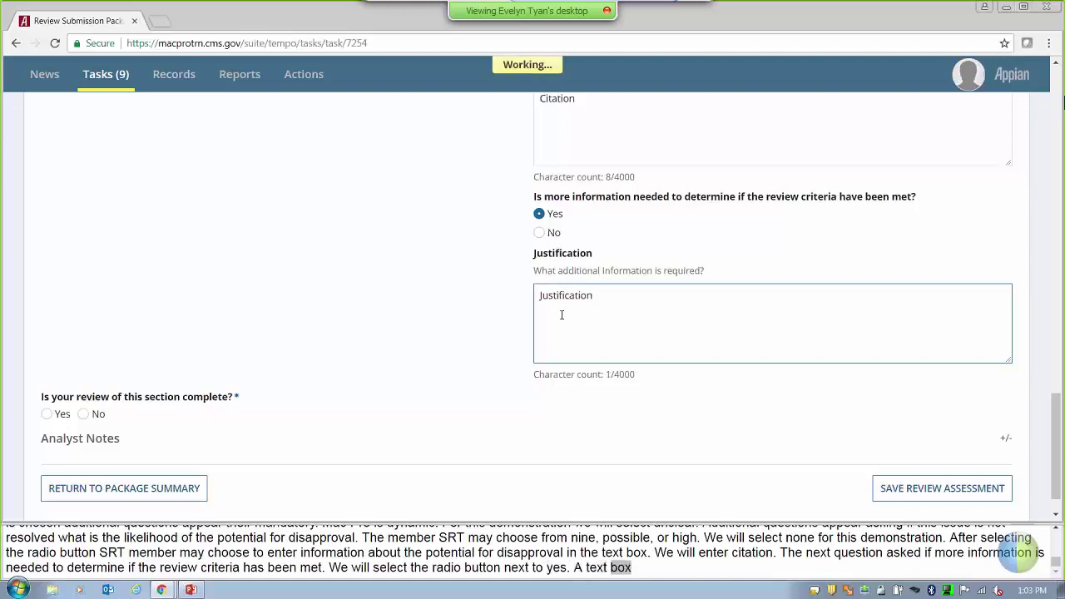
scroll(561, 315, up, 1)
click(487, 351)
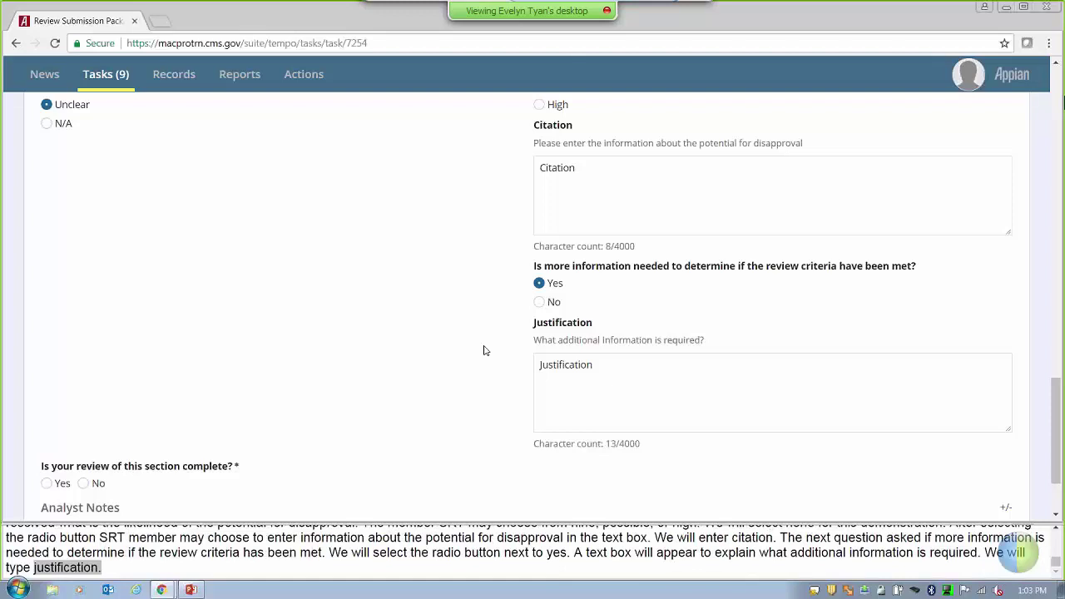
scroll(391, 370, down, 2)
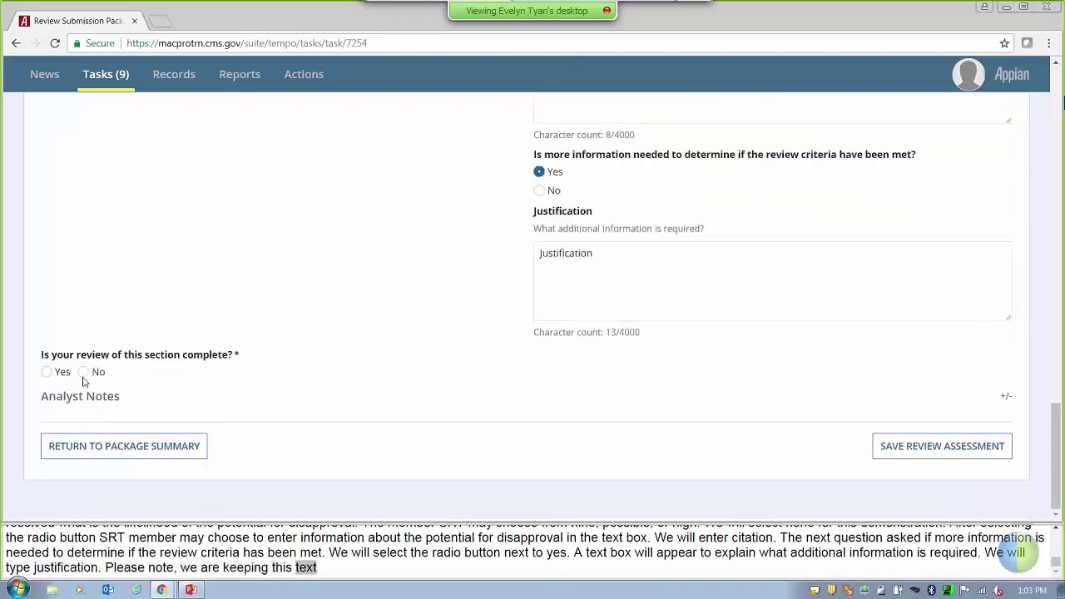
click(48, 373)
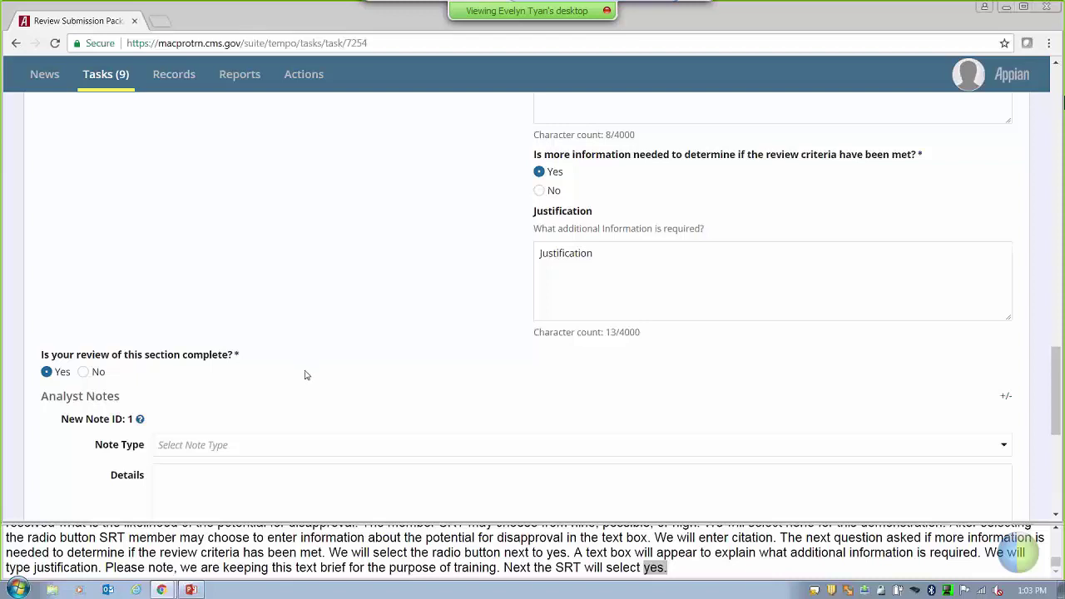
- Set the type of the new analyst note to For Review Team
scroll(303, 377, down, 1)
scroll(283, 377, down, 1)
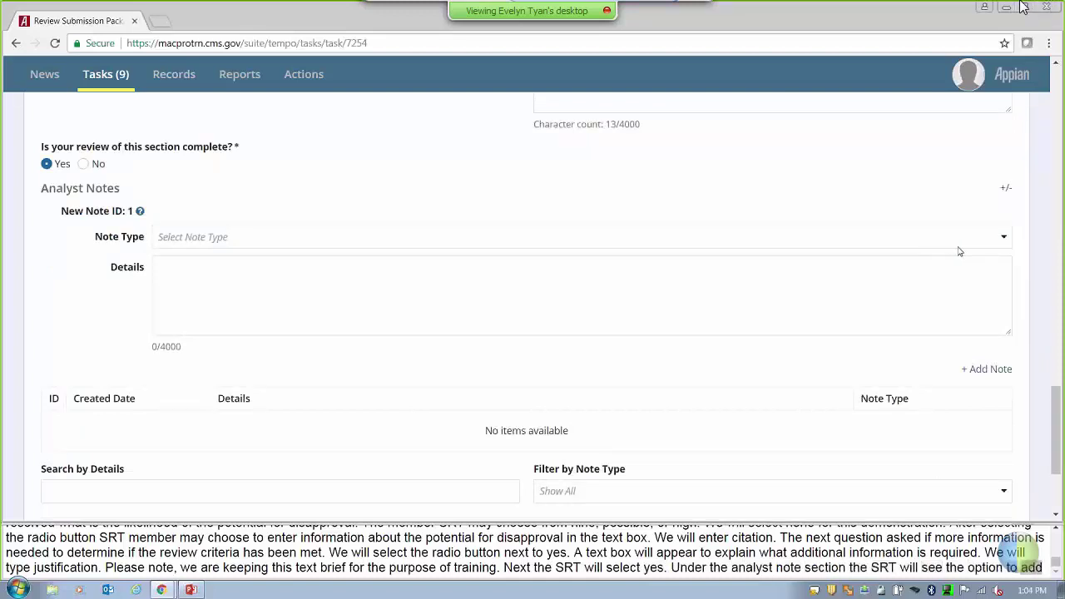
click(1003, 240)
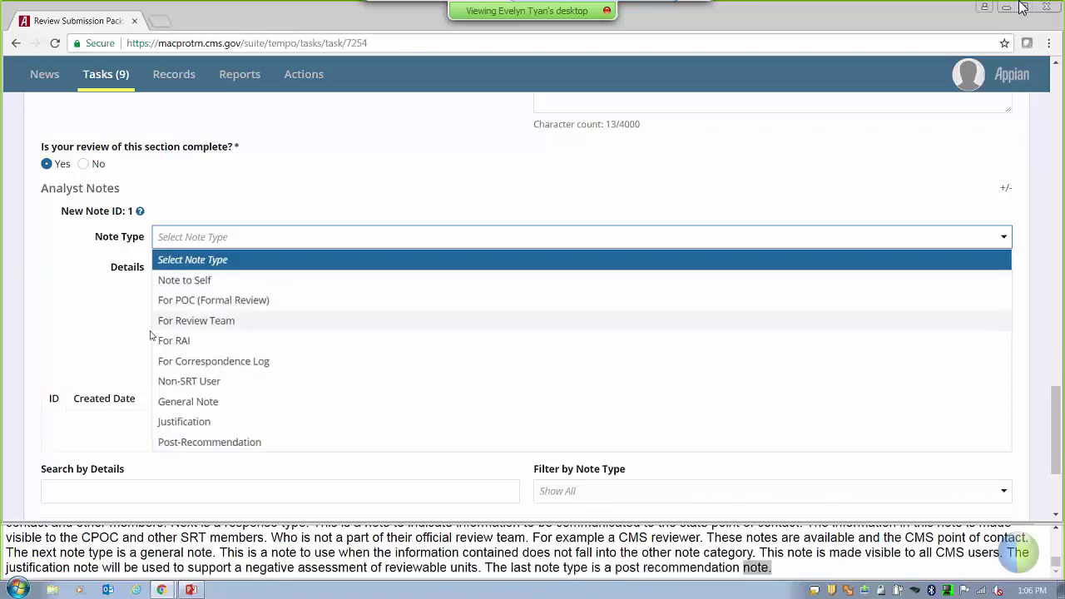
click(214, 320)
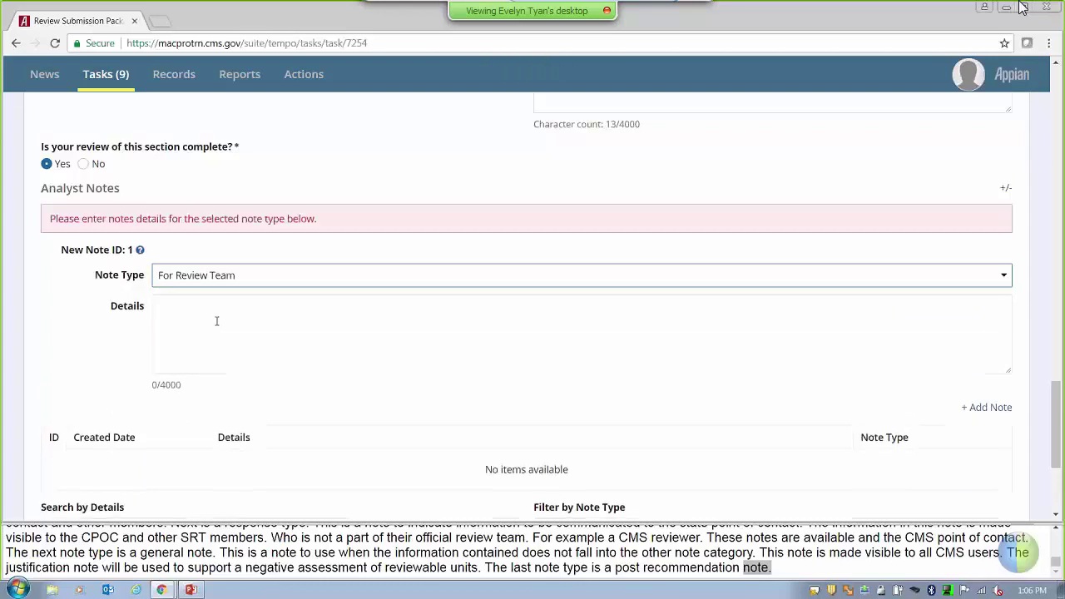
- Enter "I believe that the state should review their selection for section b." as the note details and add the note
click(194, 308)
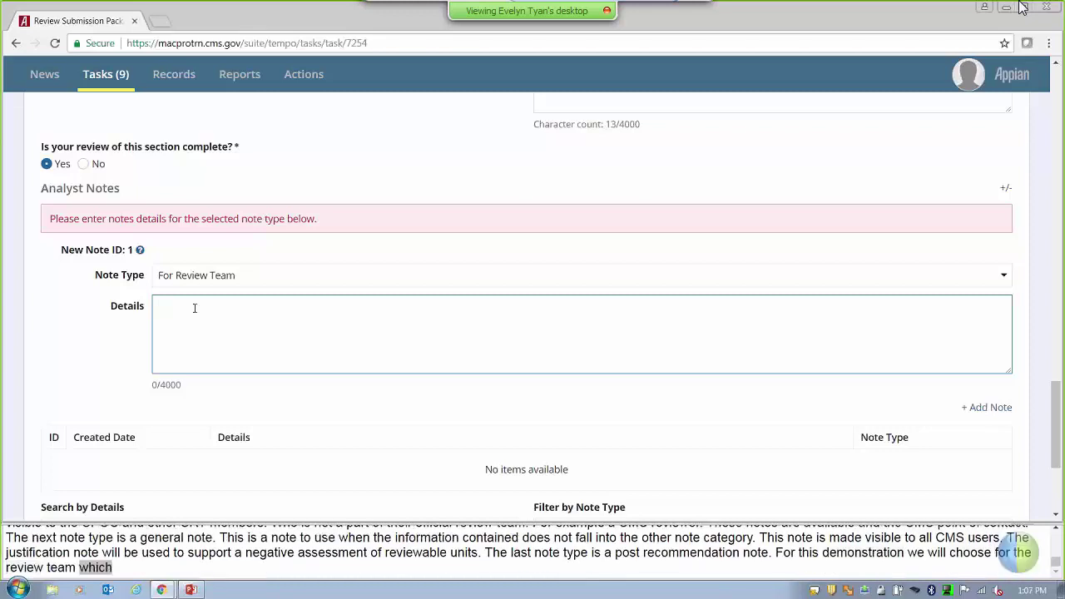
text(I blie)
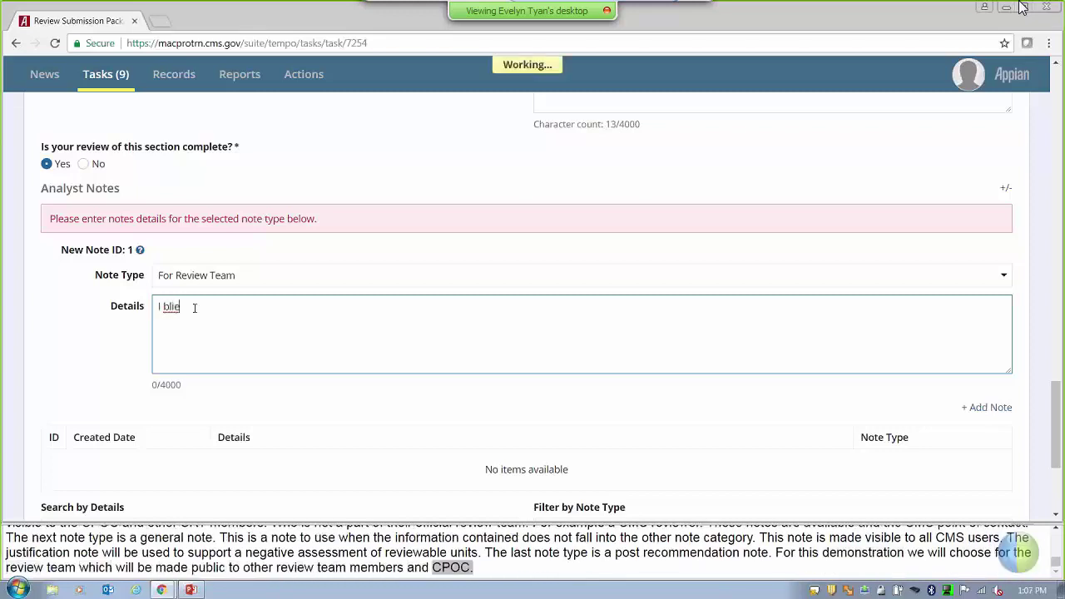
key(BackSpace)
key(BackSpace)
key(BackSpace)
text(el)
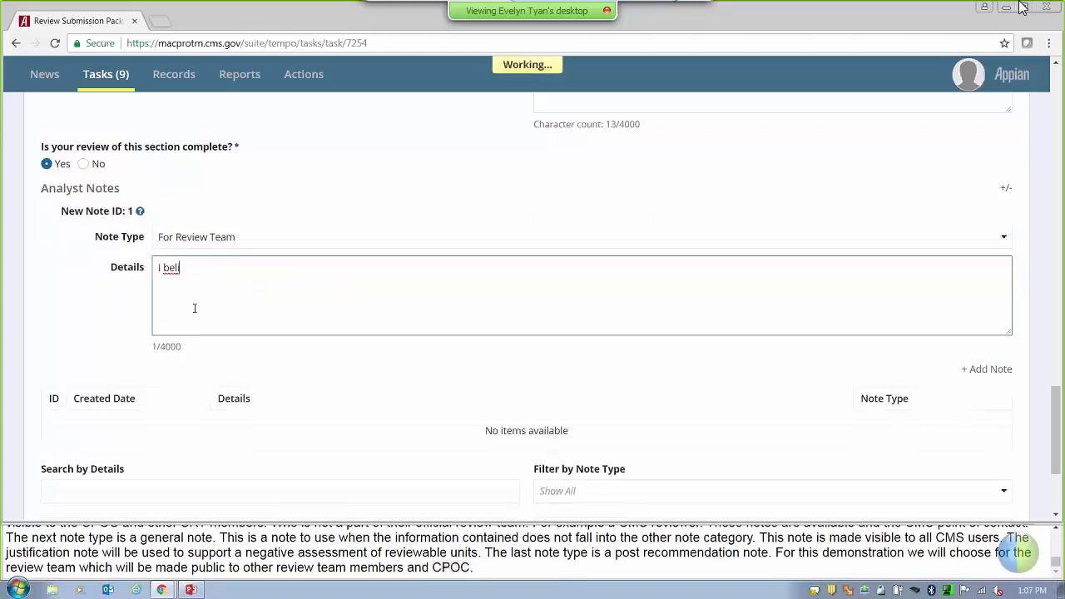
text(ieve that the st)
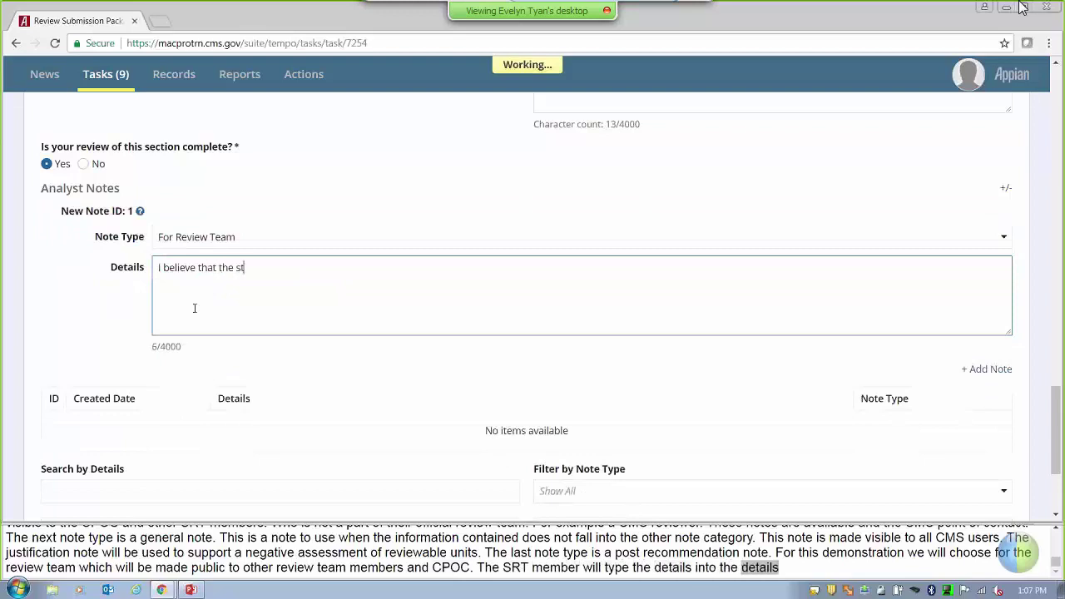
text(ate sh)
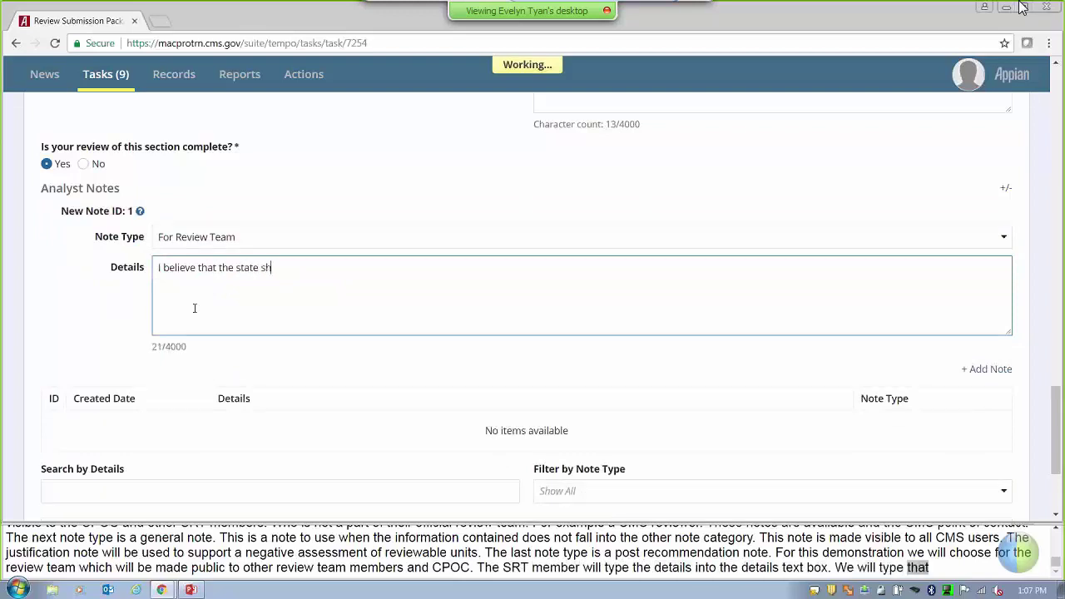
text(ould review thei)
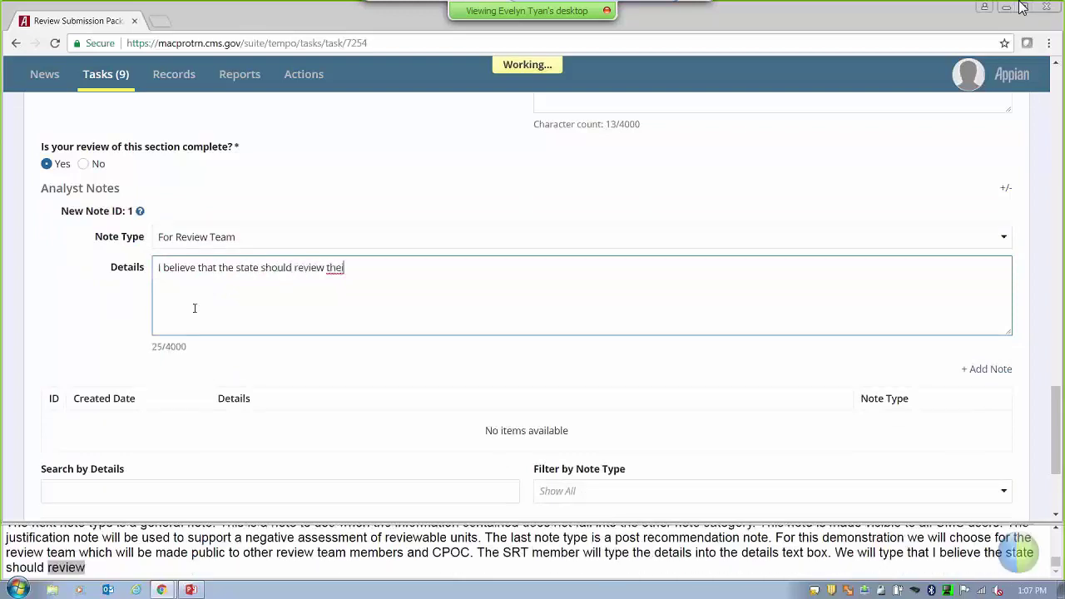
text(r selection for )
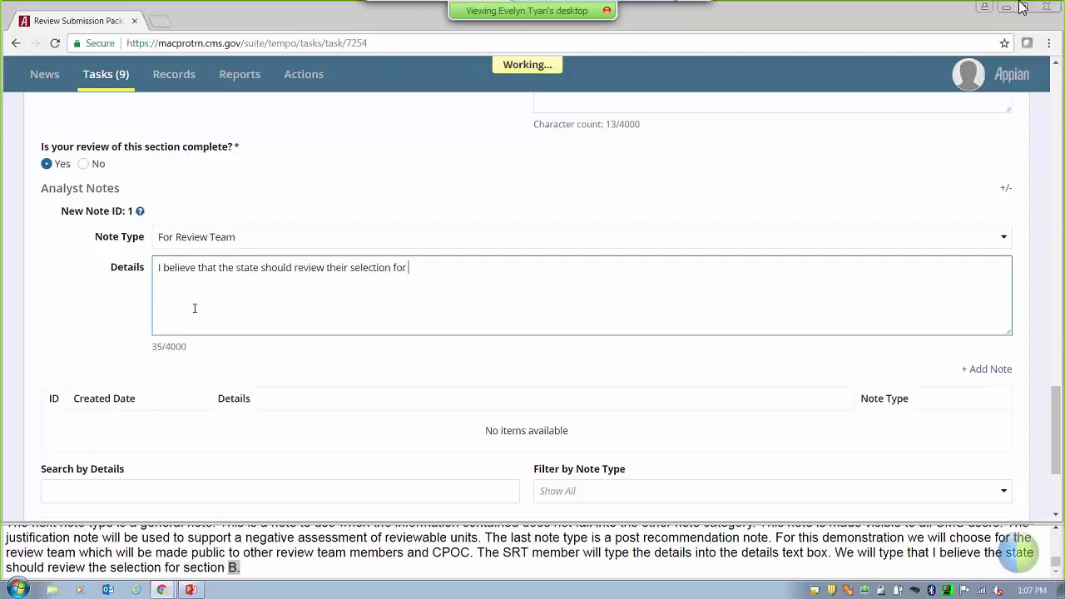
text(section b.)
click(70, 292)
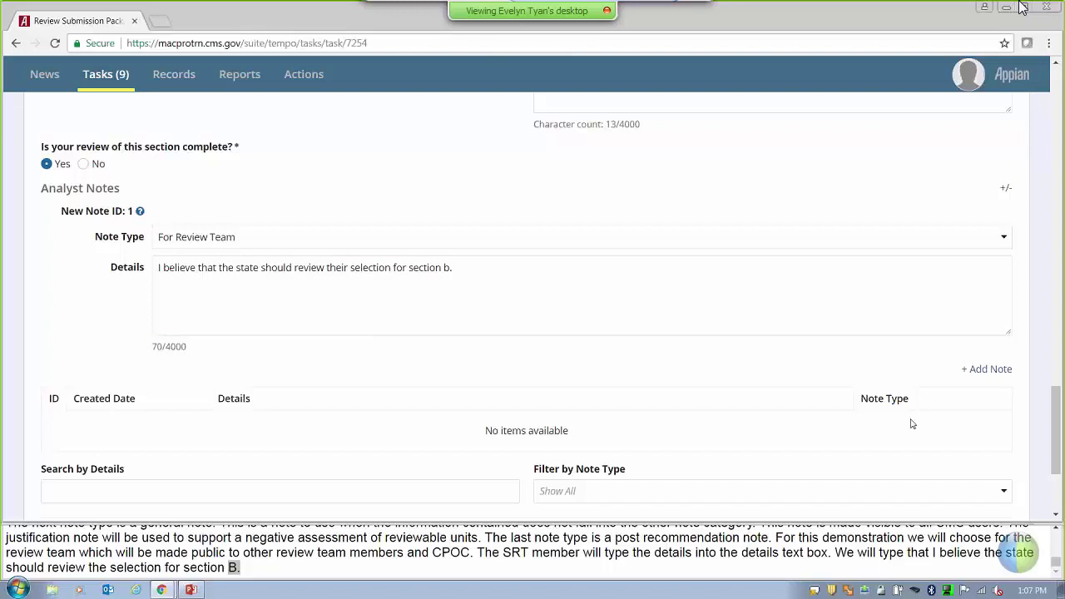
click(1002, 376)
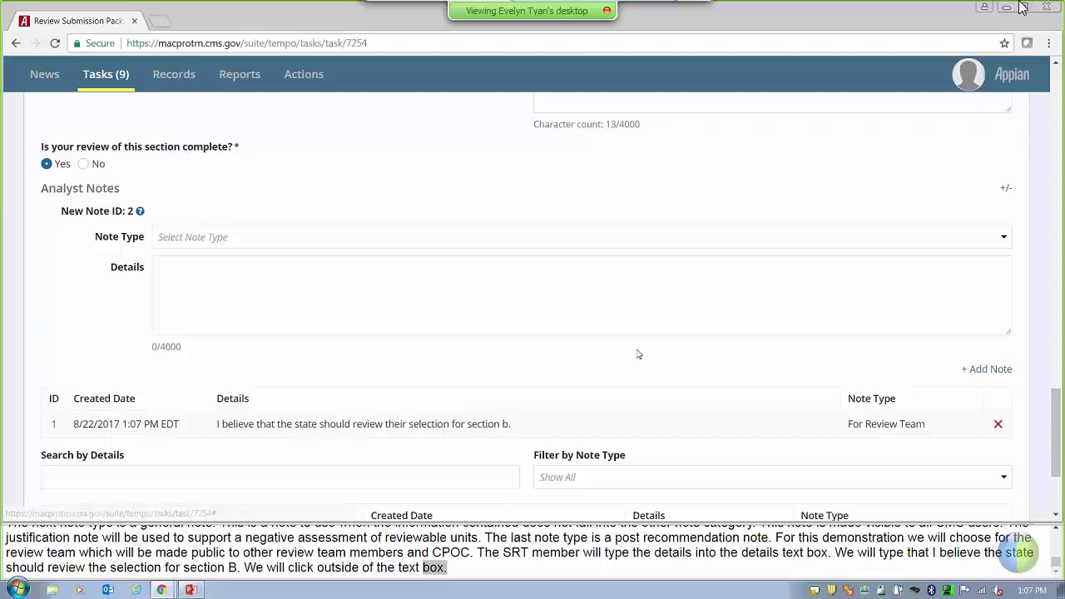
- Save the review assessment and return to the package summary
scroll(505, 339, down, 2)
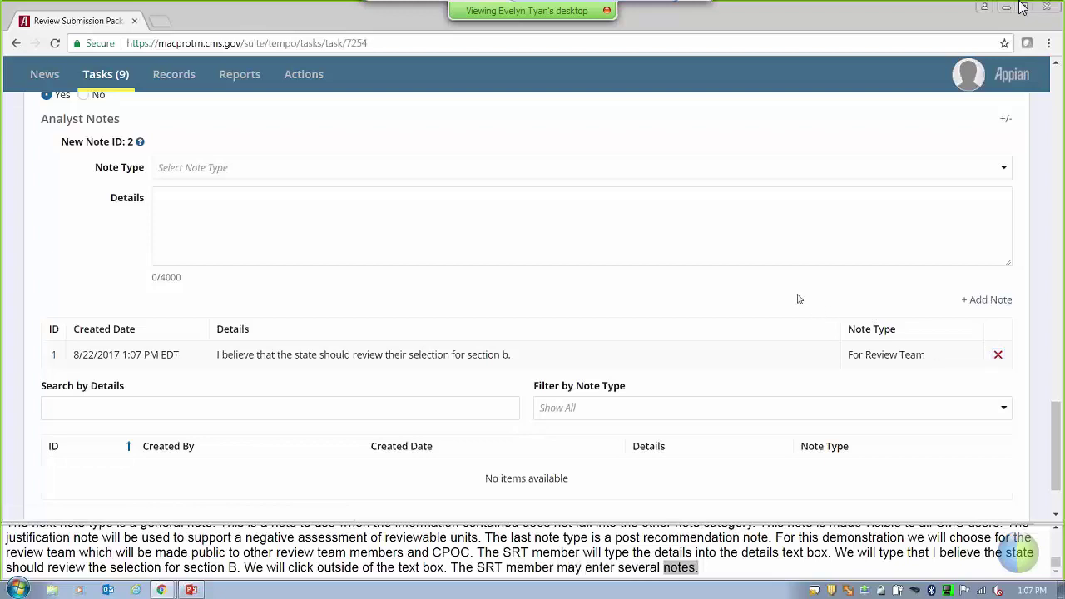
scroll(794, 304, down, 2)
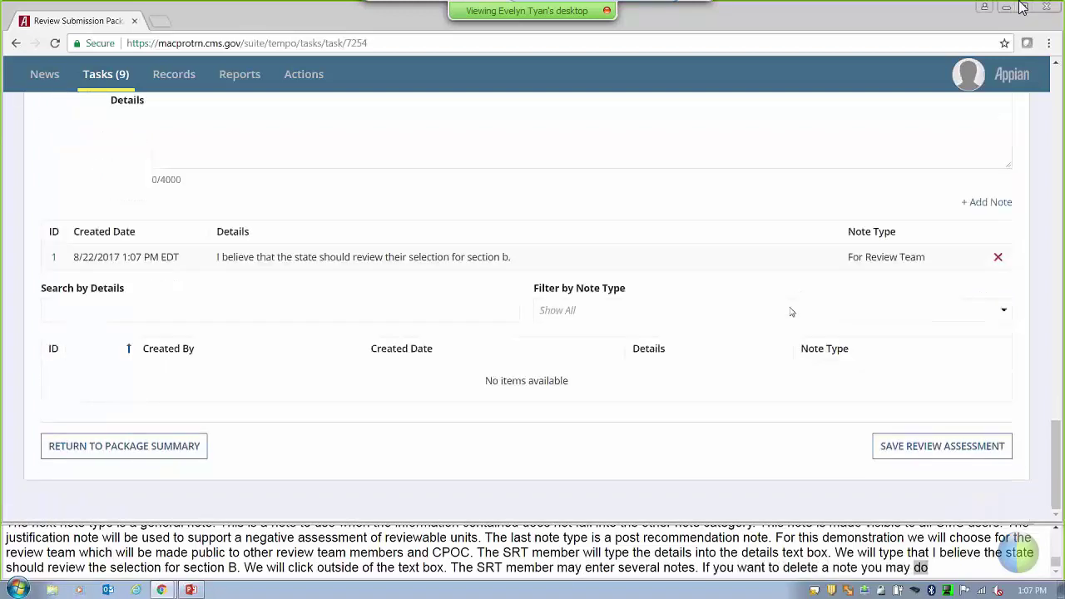
click(903, 457)
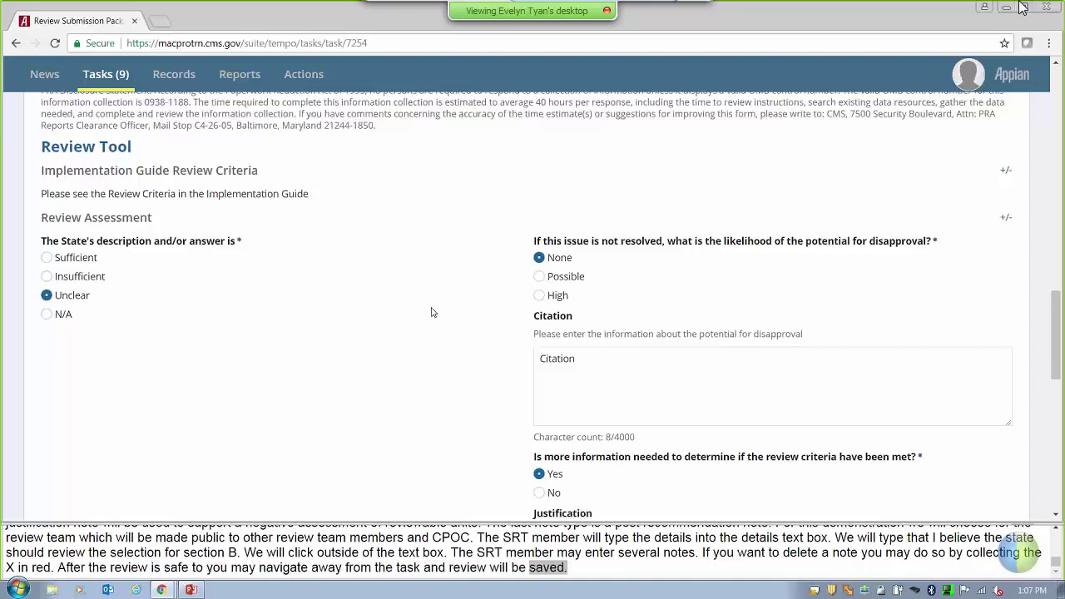
scroll(297, 356, down, 10)
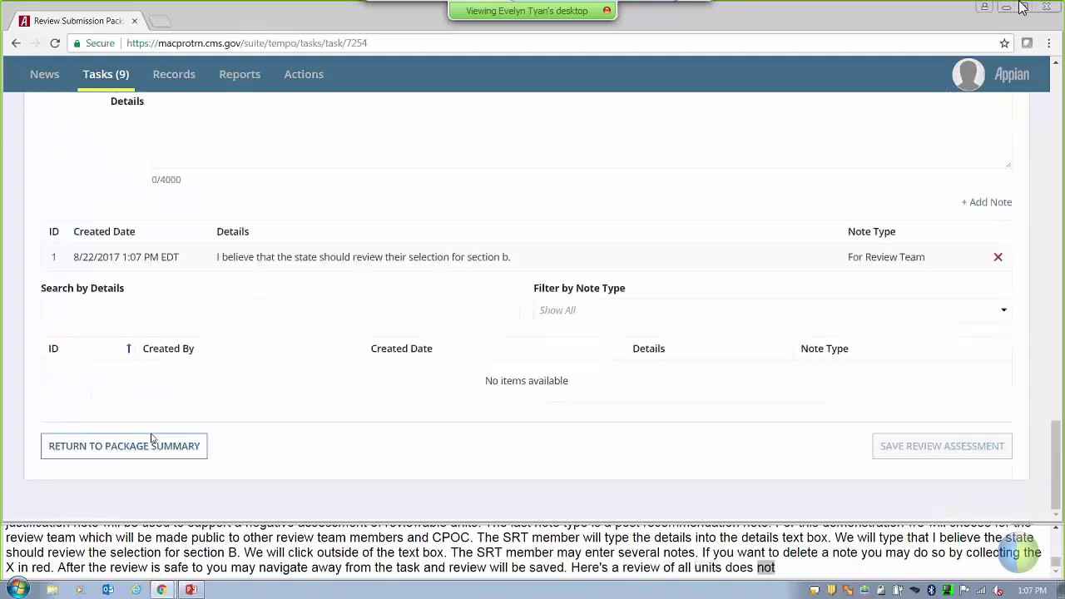
click(150, 455)
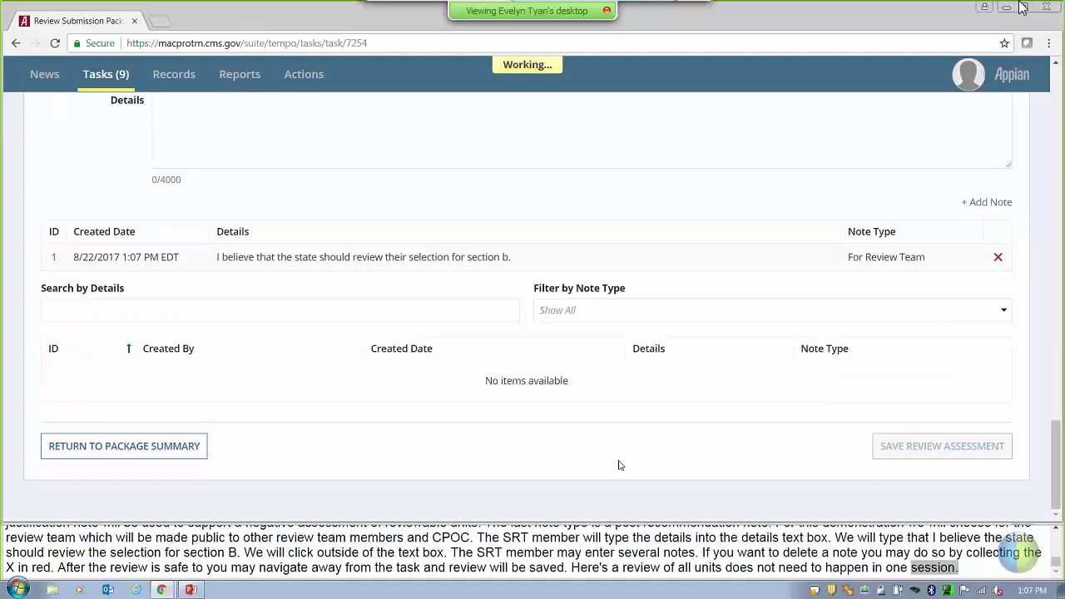
- Check the review status of the package's reviewable units and submit the package review as complete
scroll(619, 466, up, 2)
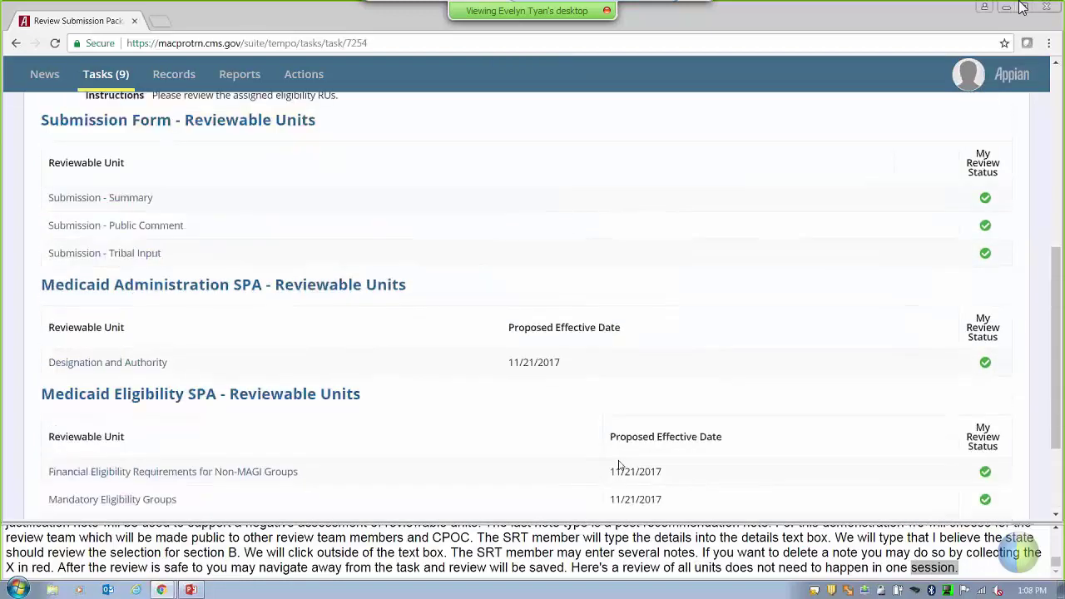
scroll(619, 465, up, 1)
scroll(618, 463, down, 1)
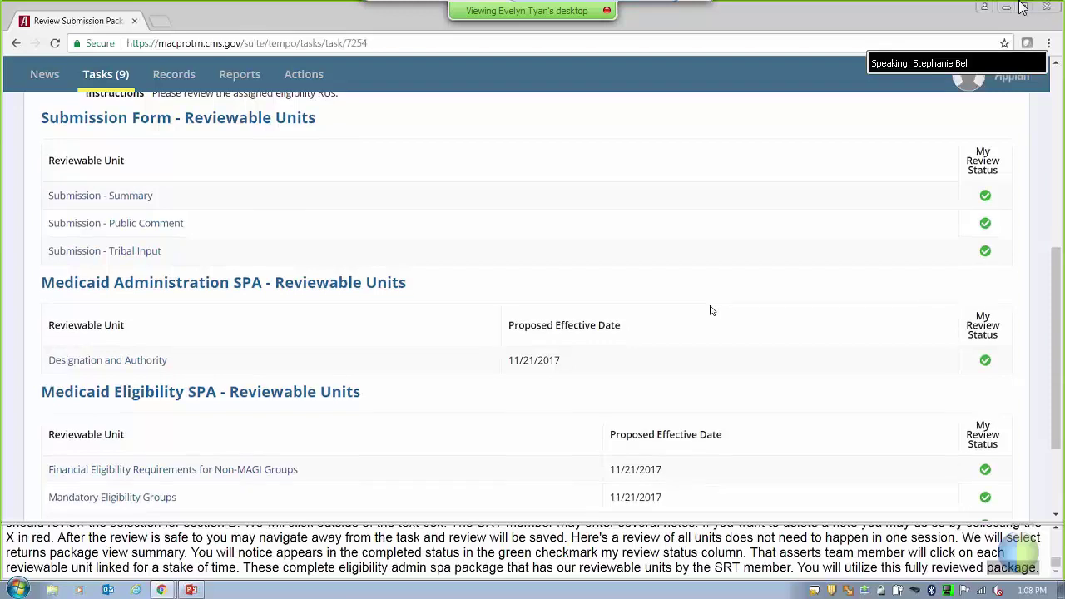
scroll(751, 388, down, 3)
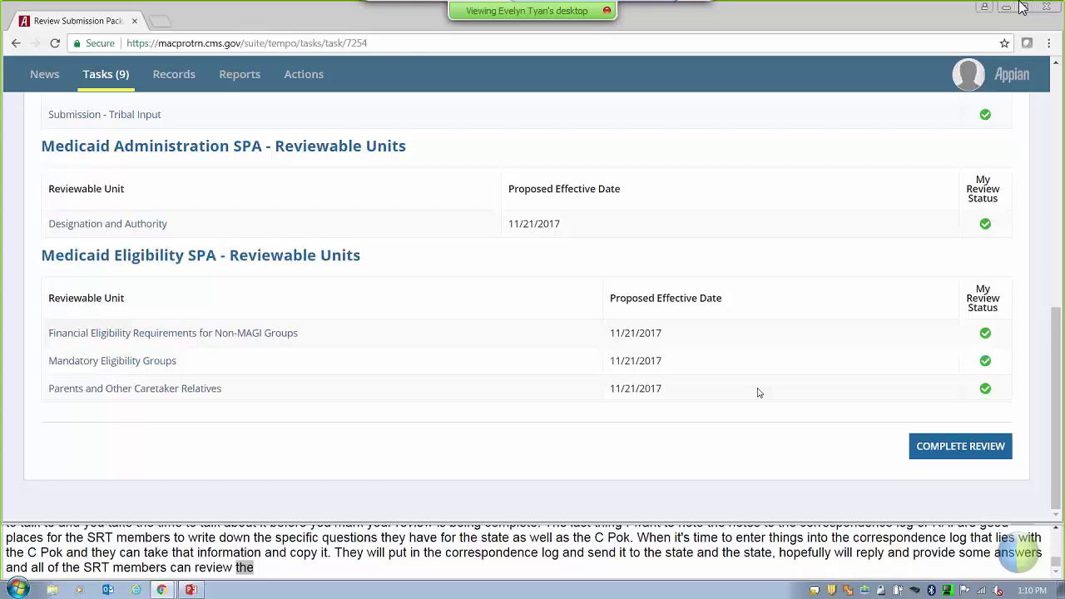
click(941, 453)
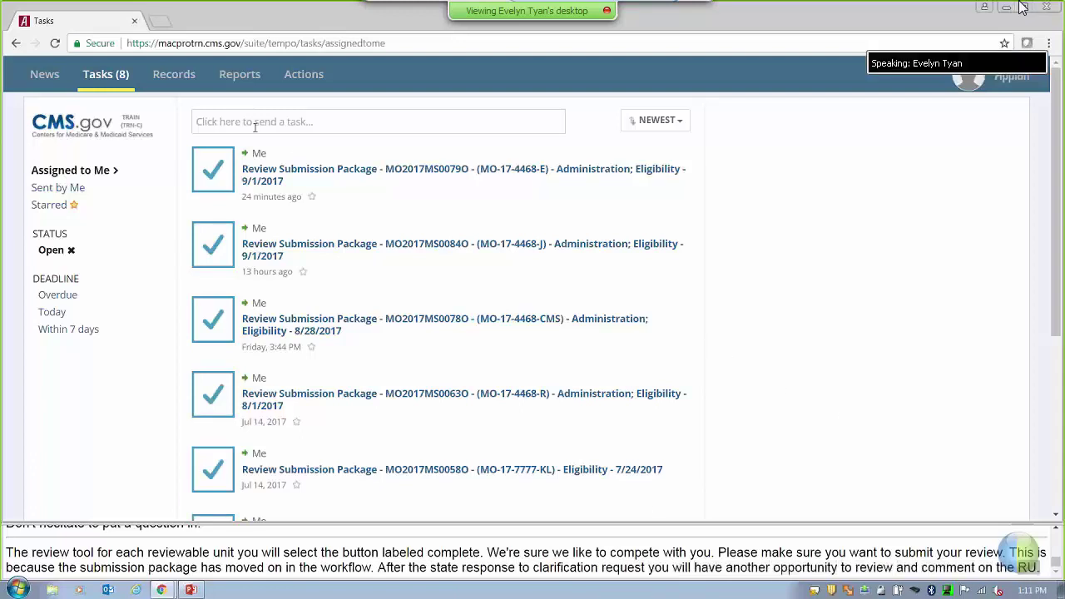
- Open the record of submission package MO-17-4468-F from the list of all submission packages
click(173, 81)
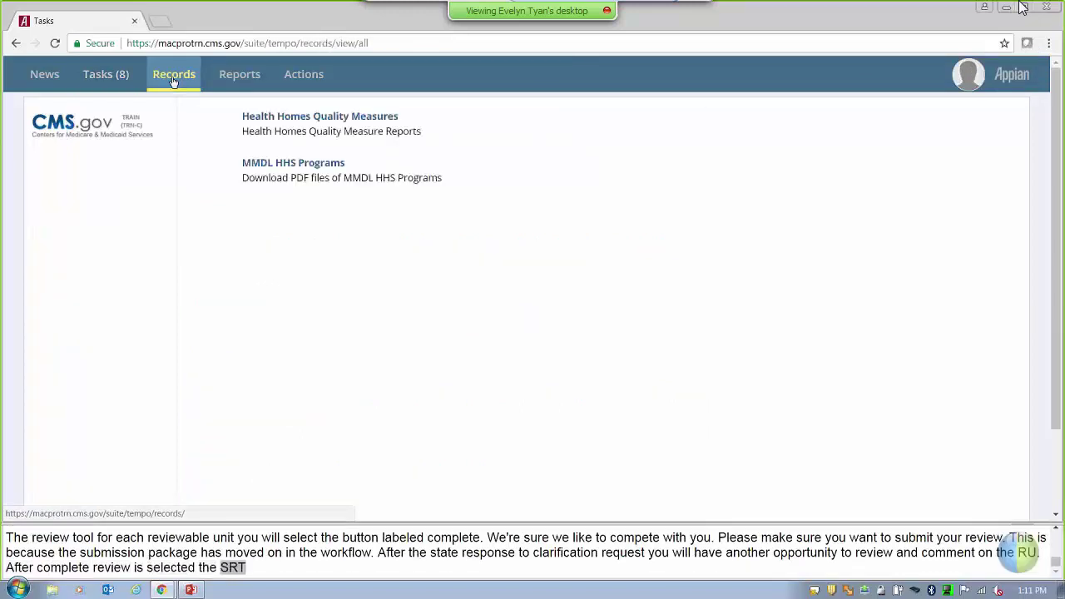
scroll(411, 320, down, 3)
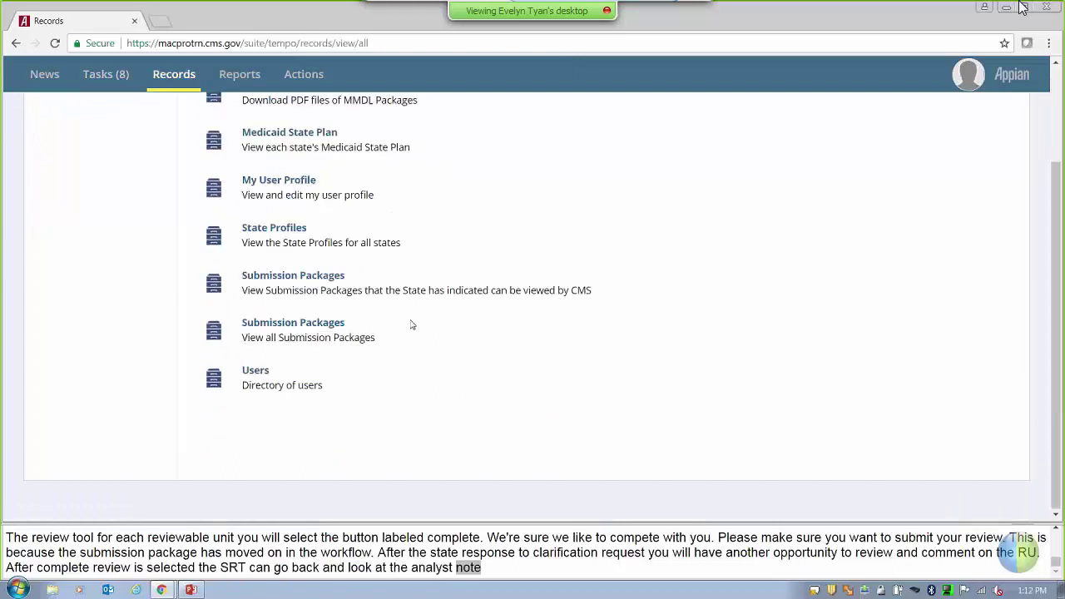
click(329, 328)
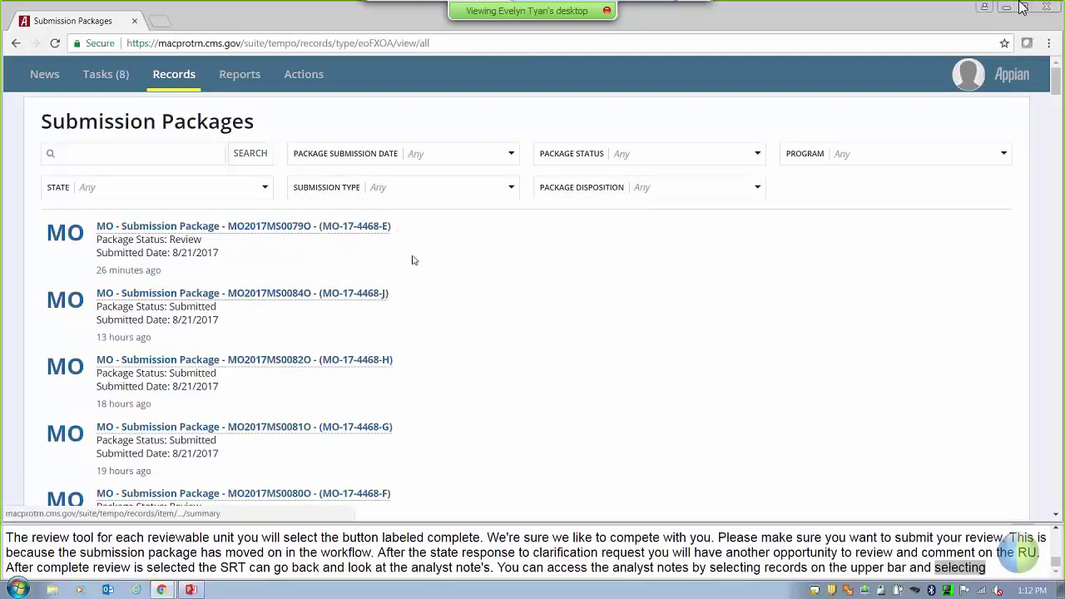
scroll(409, 280, down, 2)
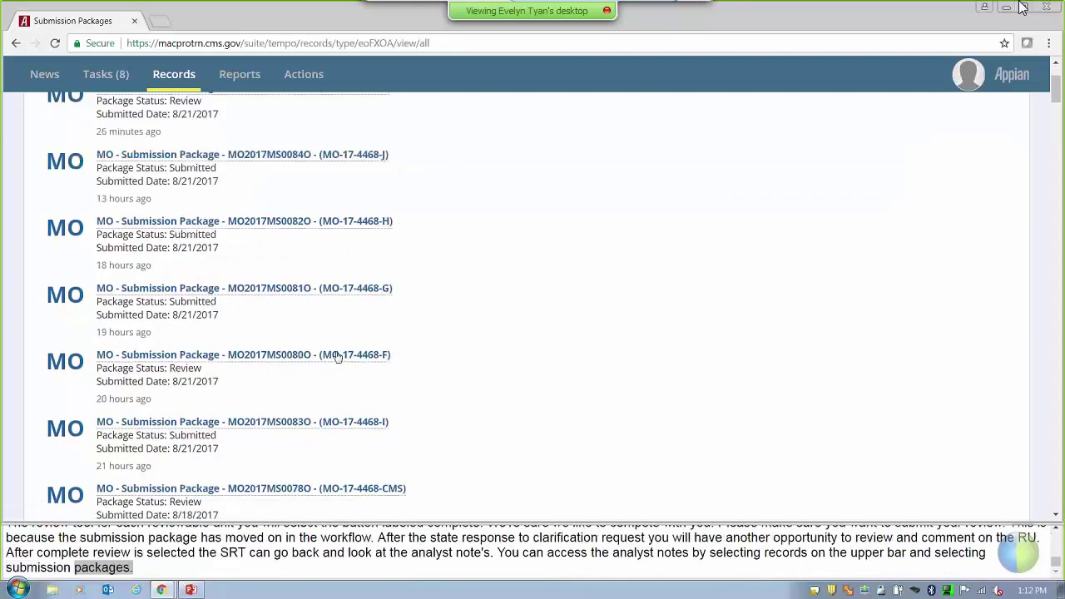
click(337, 357)
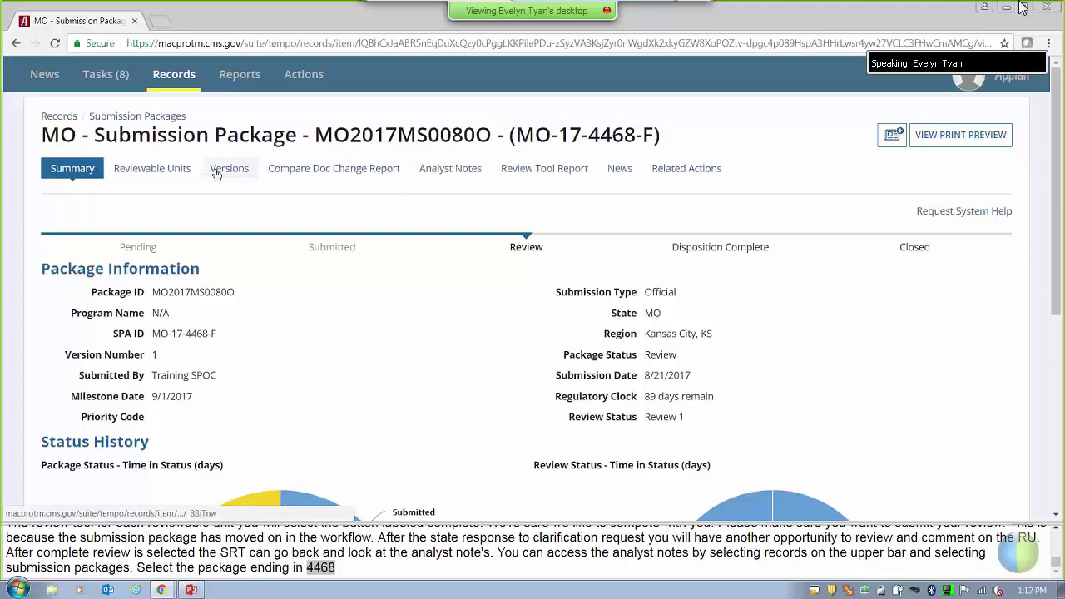
- View the analyst notes of submission package MO-17-4468-F, checking the note's details, reviewable unit and note type
click(456, 180)
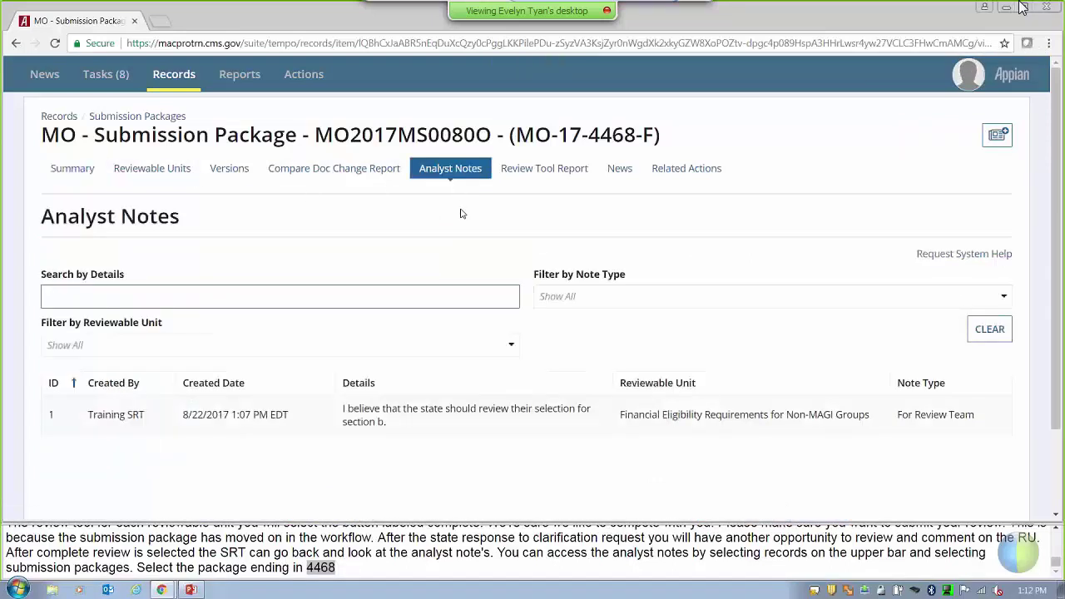
scroll(464, 231, down, 1)
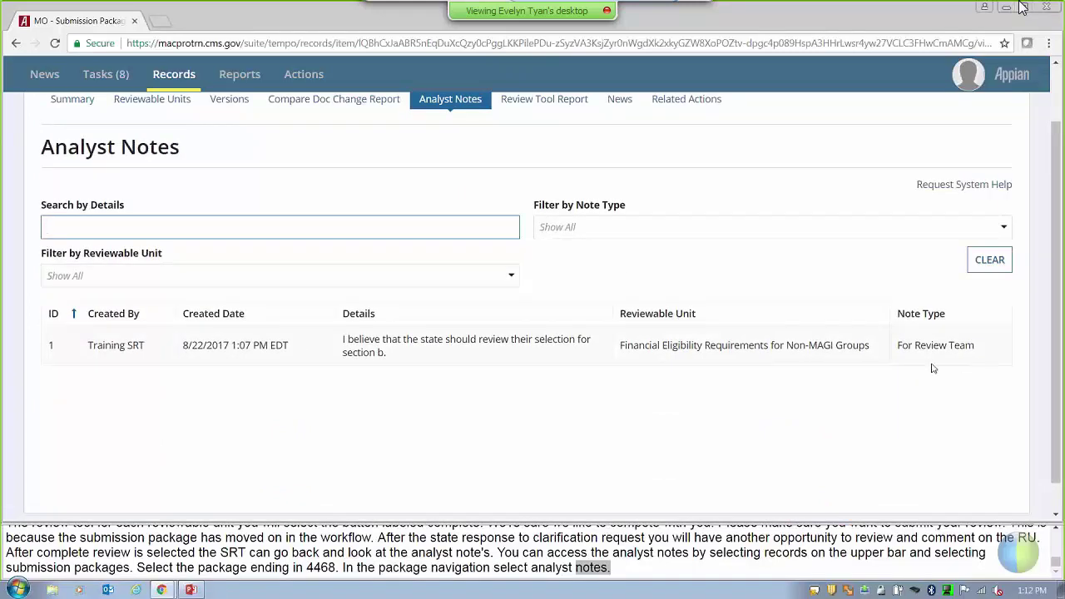
scroll(851, 313, up, 1)
- Sign out of the Appian training account and switch to the CMSMedicaidEligibilityDemo.pptx slide show in PowerPoint
click(968, 76)
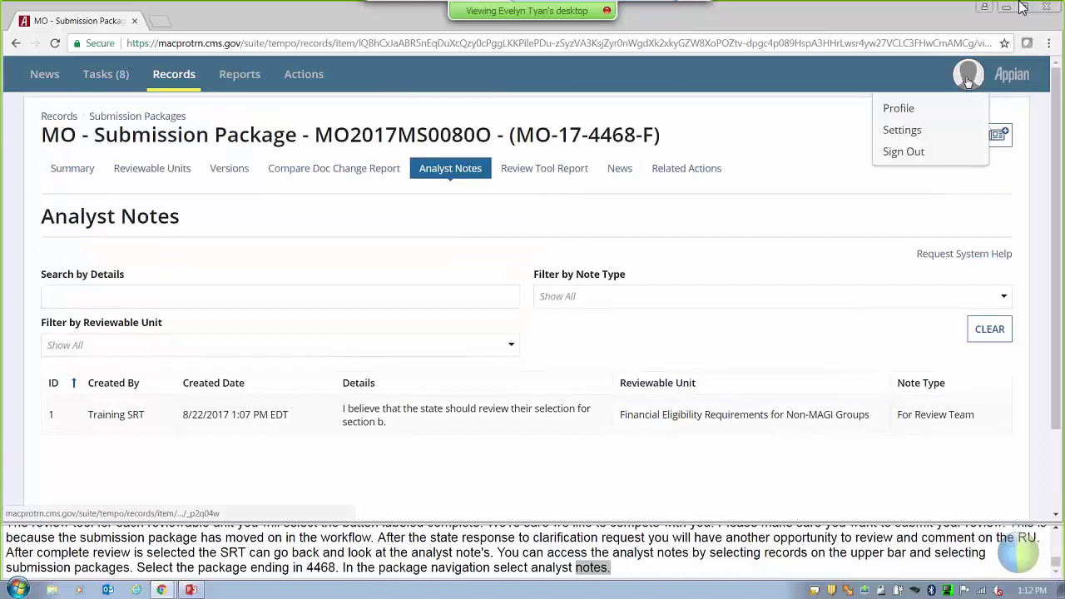
click(958, 150)
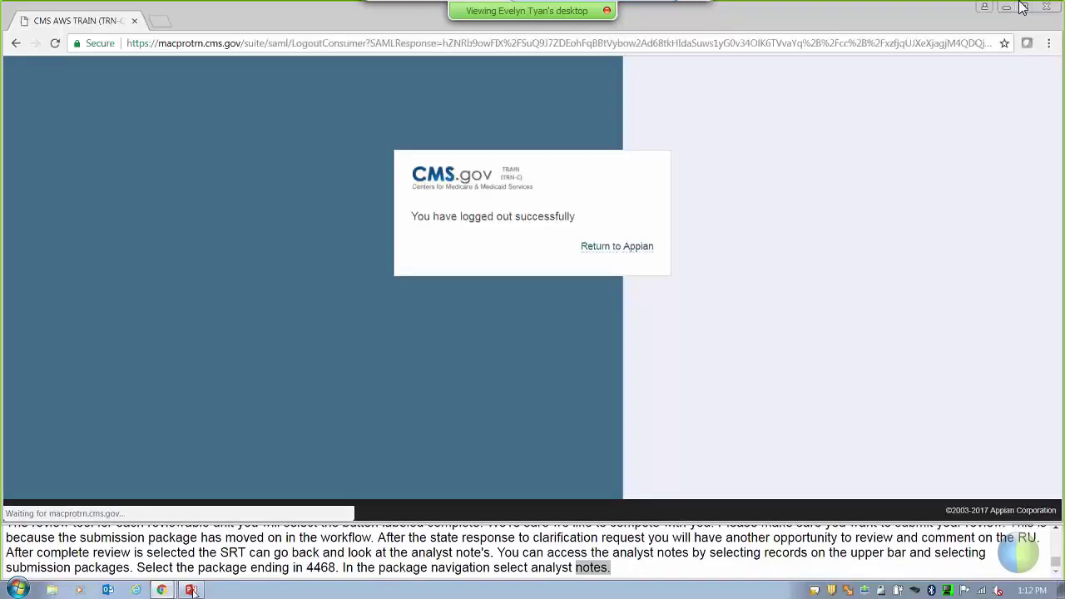
click(192, 590)
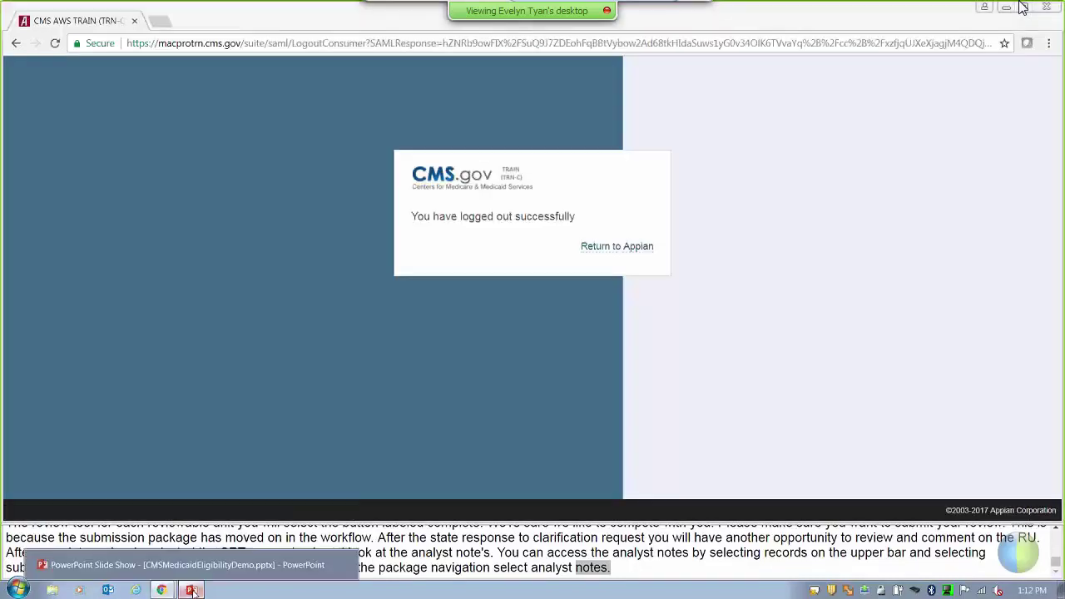
click(74, 574)
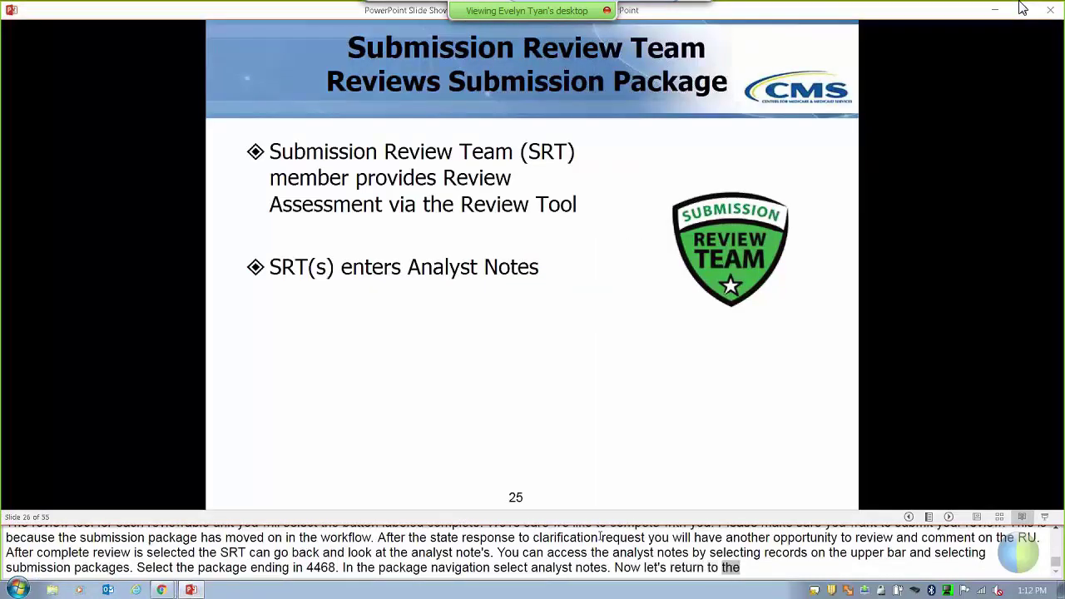